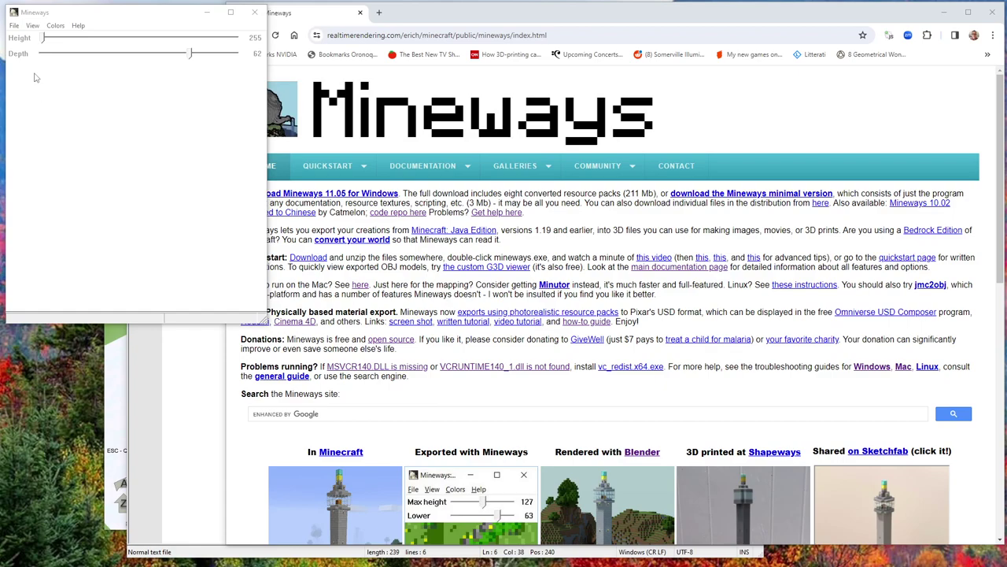
# - Open the Flatty world from the saved-worlds list and move the unknown-block warning aside
pyautogui.click(14, 25)
pyautogui.moveTo(128, 39)
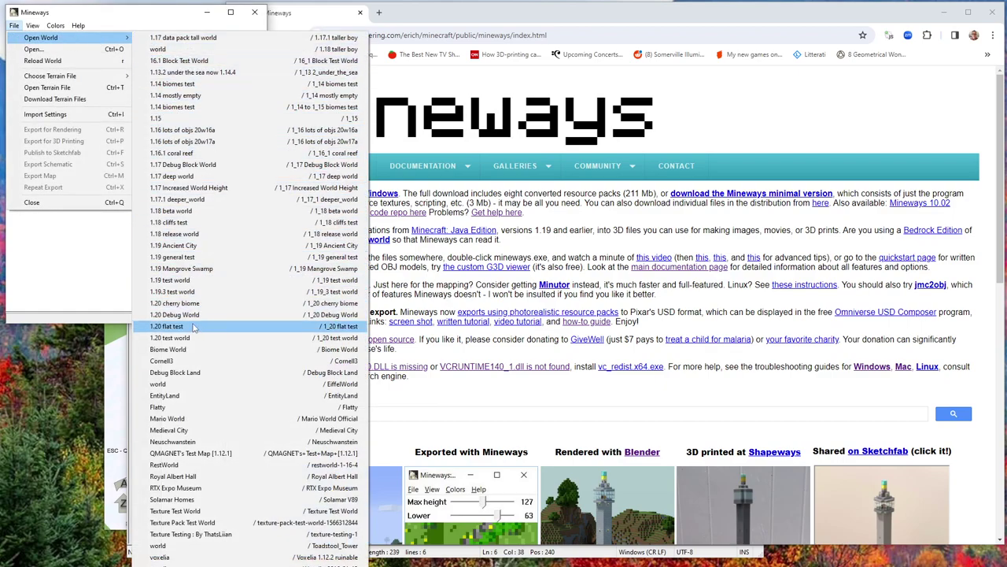
pyautogui.click(169, 407)
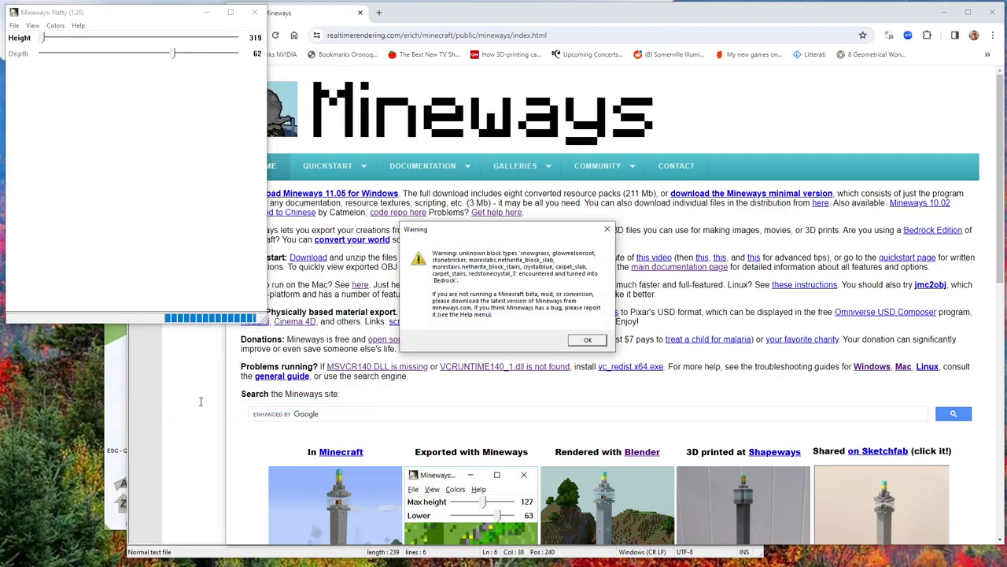
pyautogui.moveTo(333, 260); pyautogui.dragTo(122, 142)
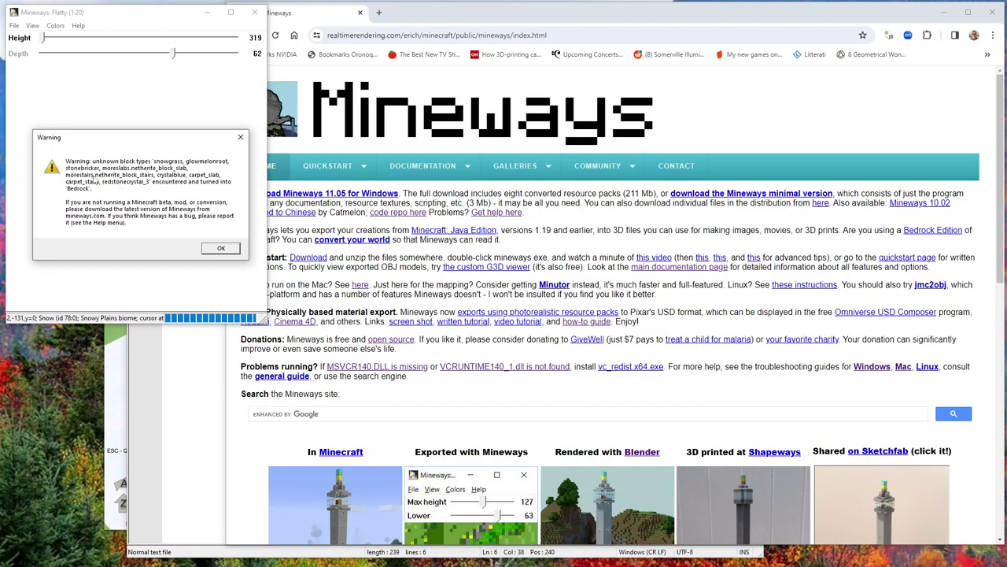
# - Dismiss the unknown-block warning and zoom the map in to Zoom 38 on the terrain patch
pyautogui.click(221, 249)
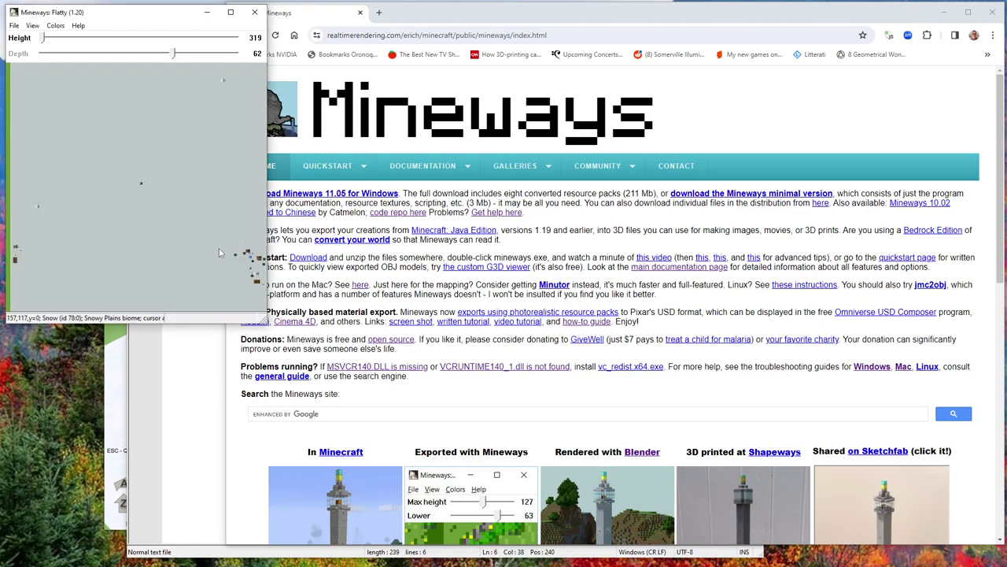
pyautogui.scroll(7, 158, 195)
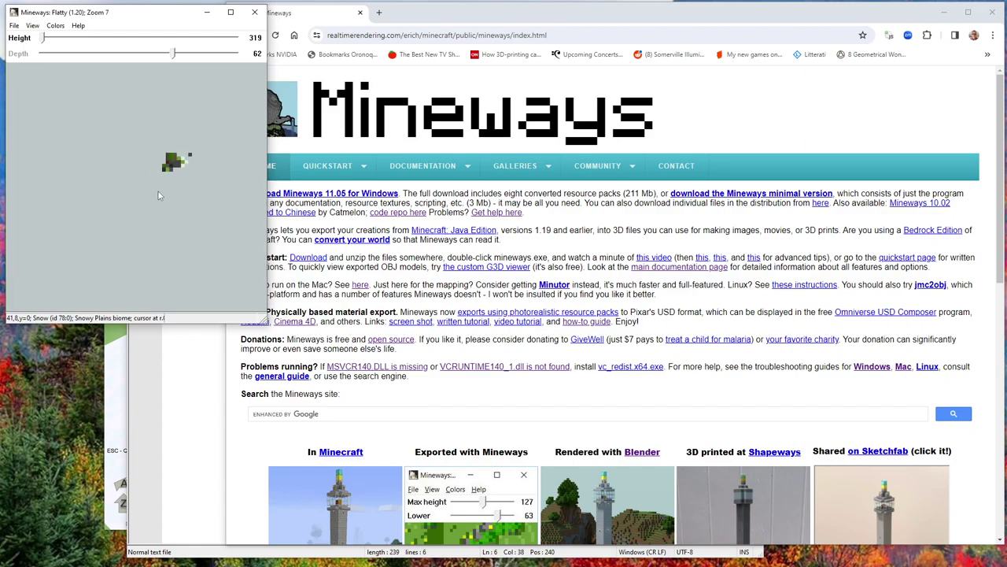
pyautogui.scroll(8, 157, 218)
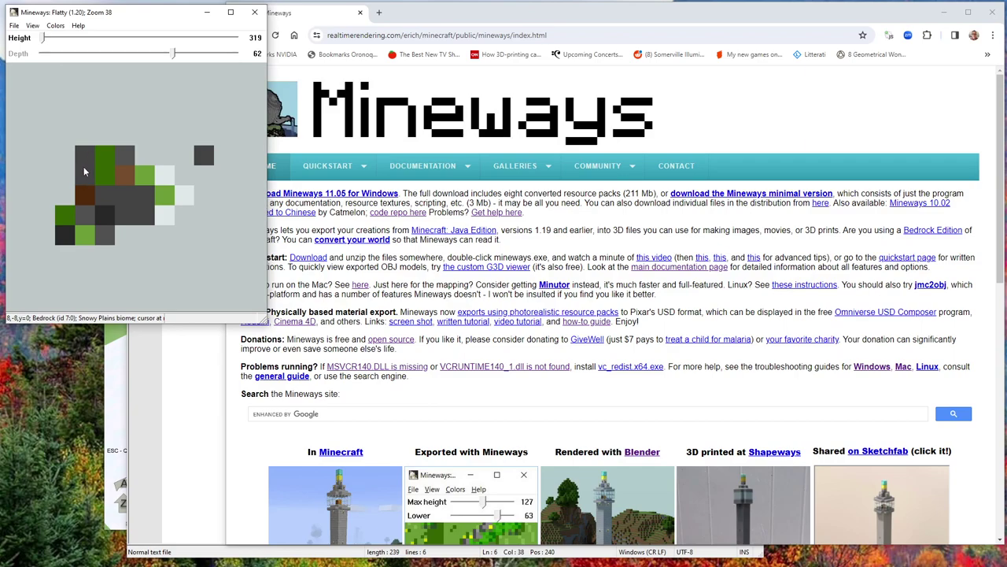
# - Select a rectangle around the whole terrain patch, with depth down to -1
pyautogui.click(33, 126)
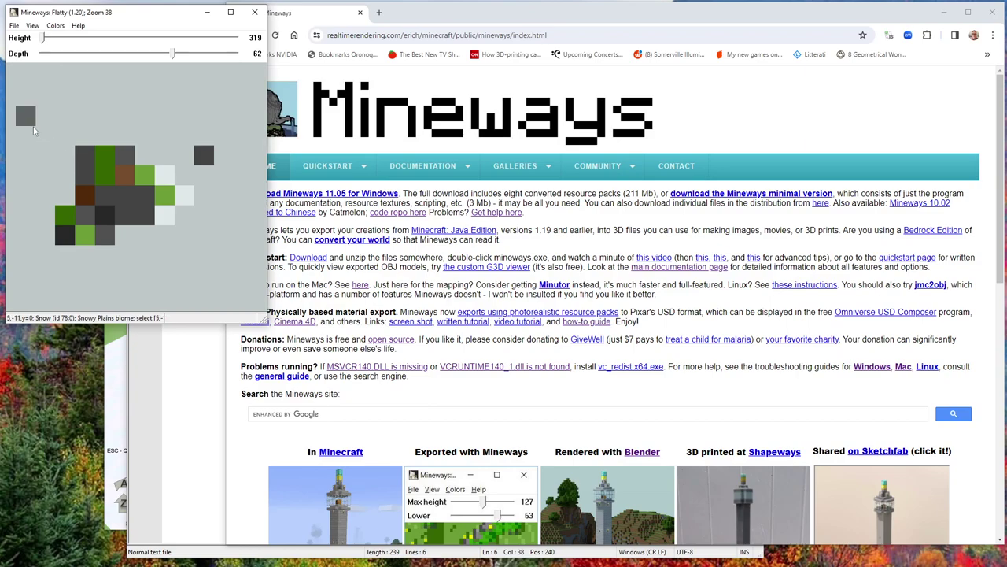
pyautogui.moveTo(34, 131); pyautogui.dragTo(242, 272)
pyautogui.click(591, 337)
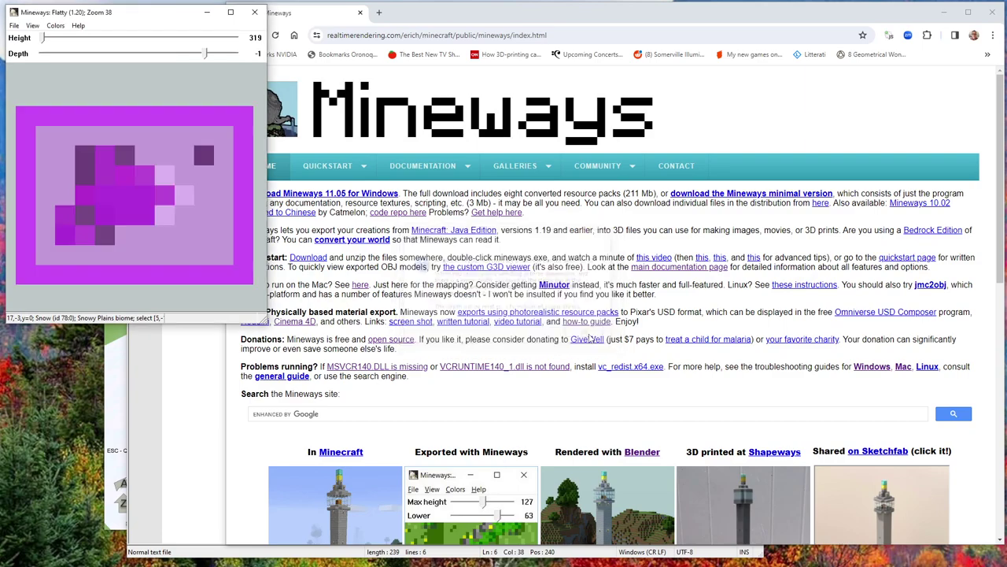
# - Export the selection for rendering as test.obj in Mineways Exports, overwriting the earlier file
pyautogui.click(15, 26)
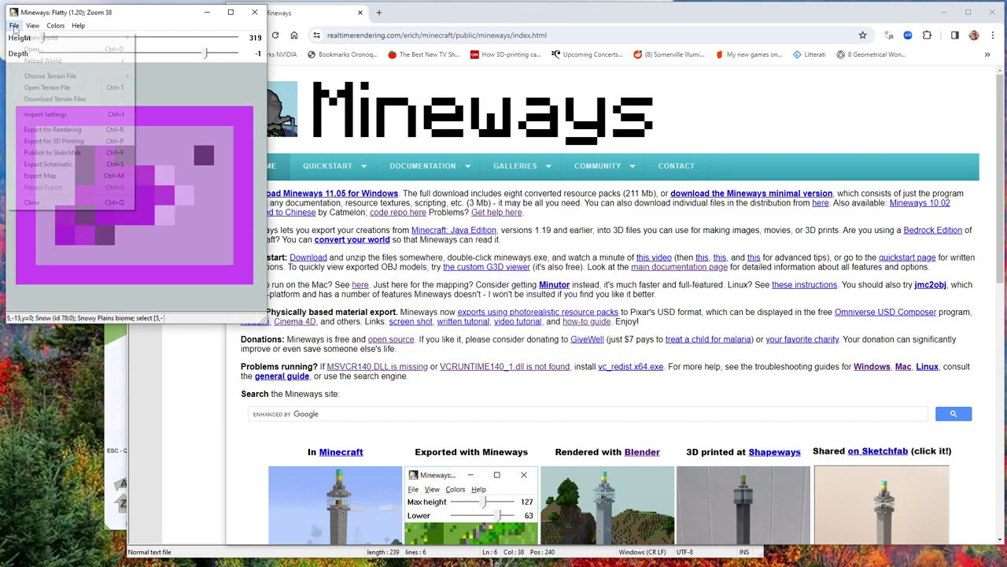
pyautogui.click(46, 129)
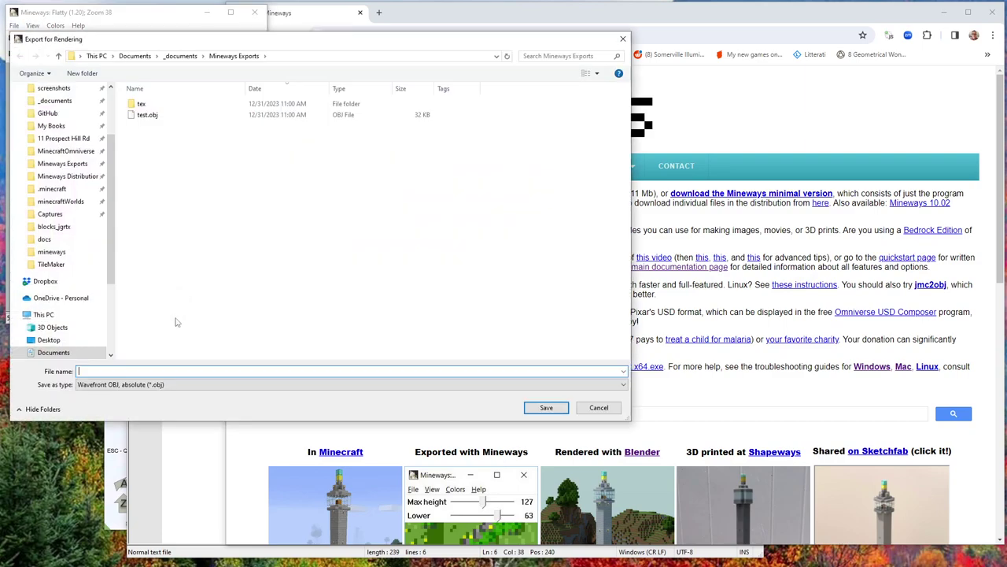
pyautogui.click(148, 115)
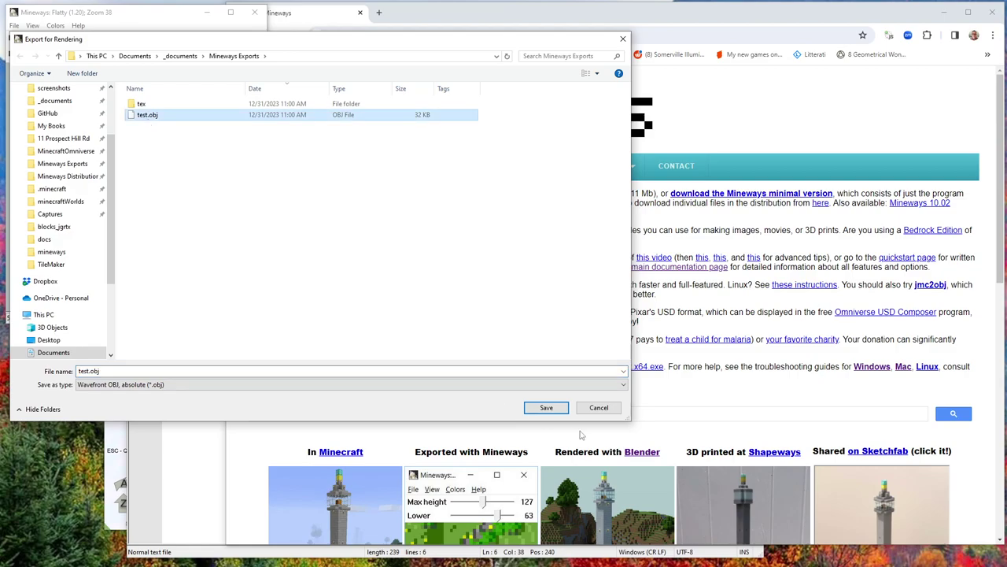
pyautogui.click(545, 409)
pyautogui.click(409, 234)
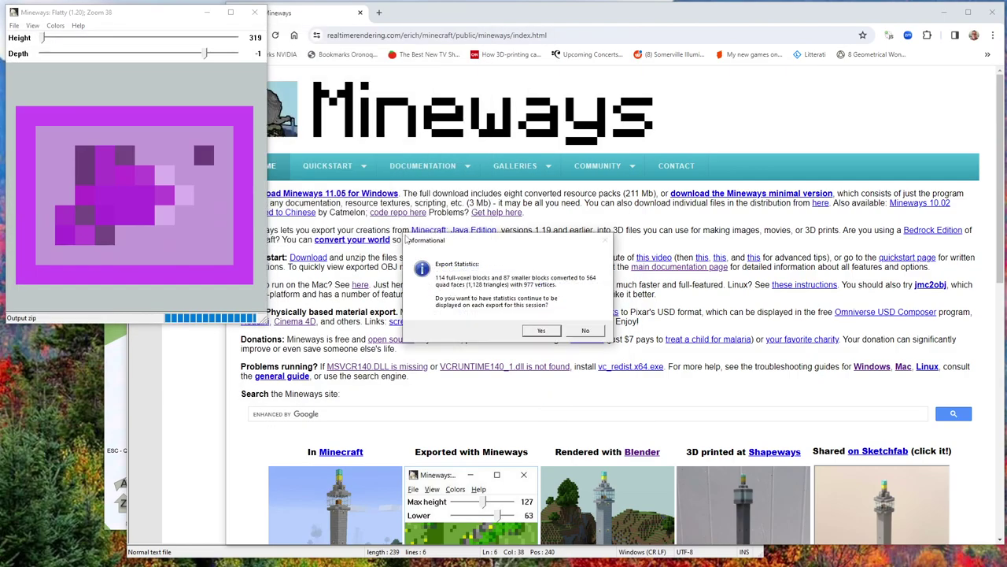
pyautogui.click(540, 330)
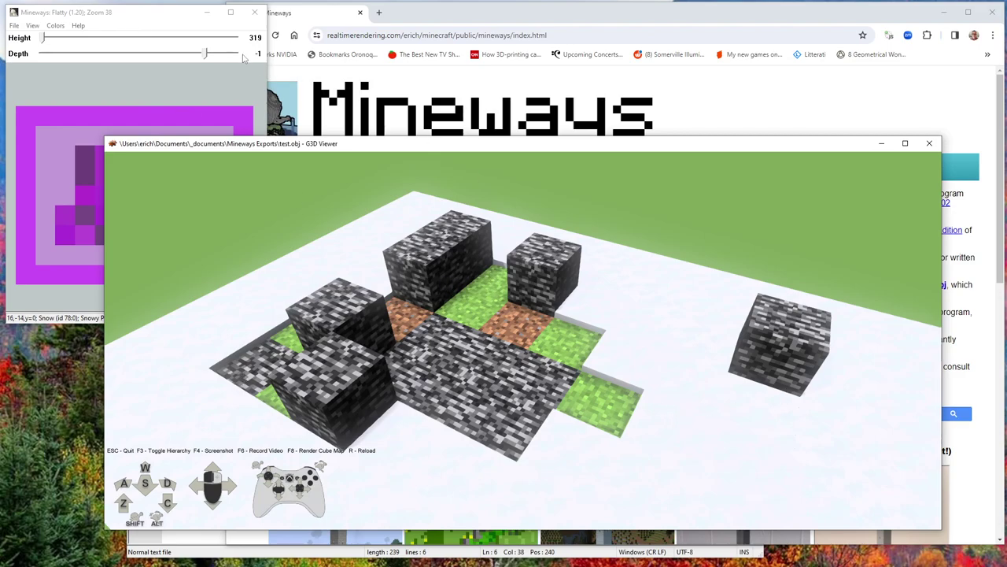
pyautogui.click(156, 21)
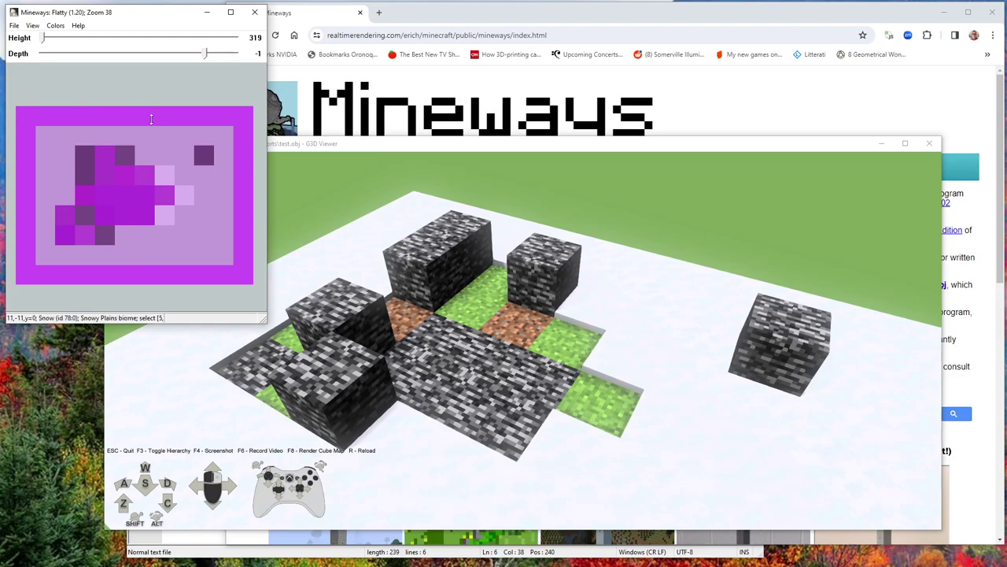
# - Add Color Scheme 1, rename it 'No Bedrock', and set the Bedrock alpha to 0
pyautogui.click(55, 25)
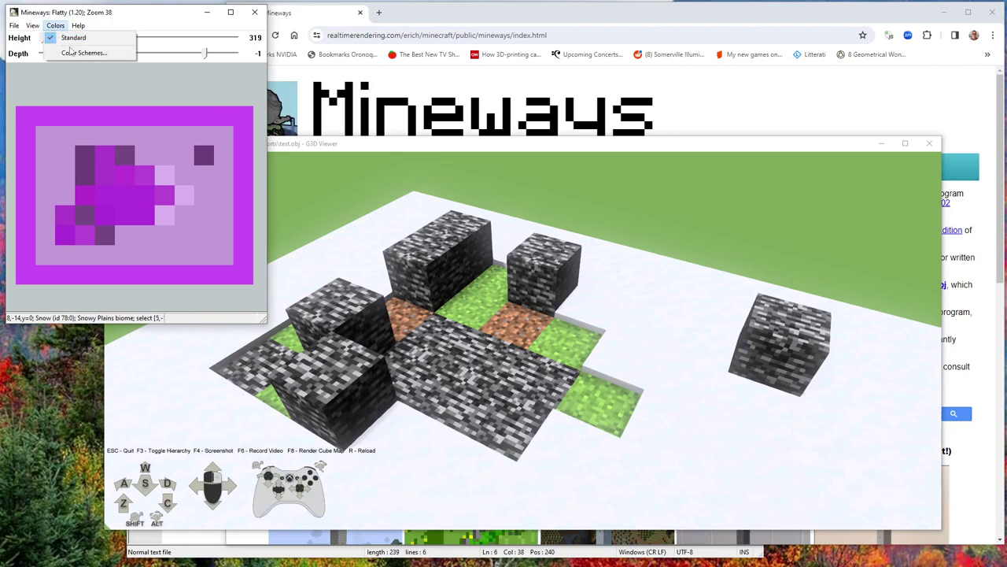
pyautogui.click(74, 54)
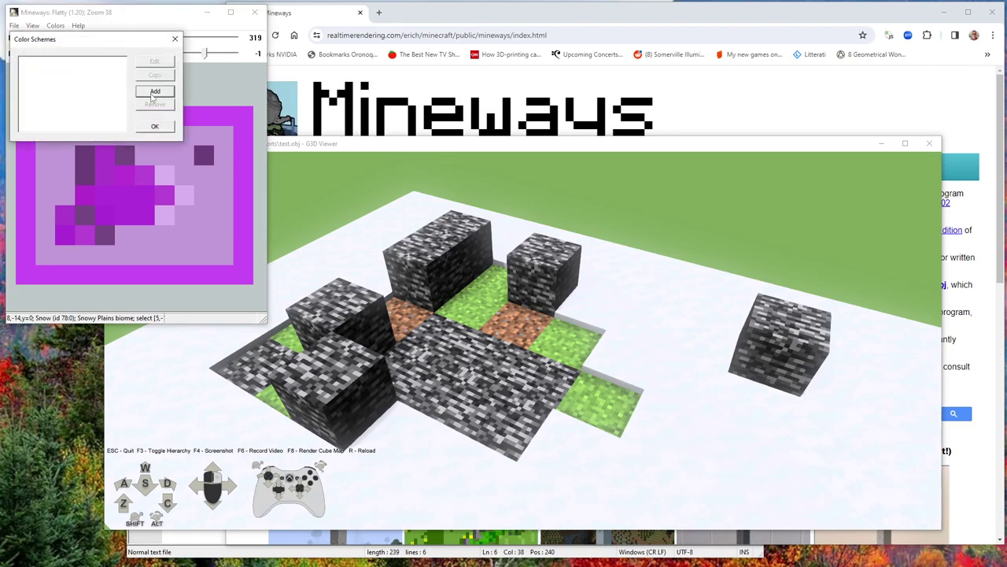
pyautogui.click(155, 92)
pyautogui.click(32, 63)
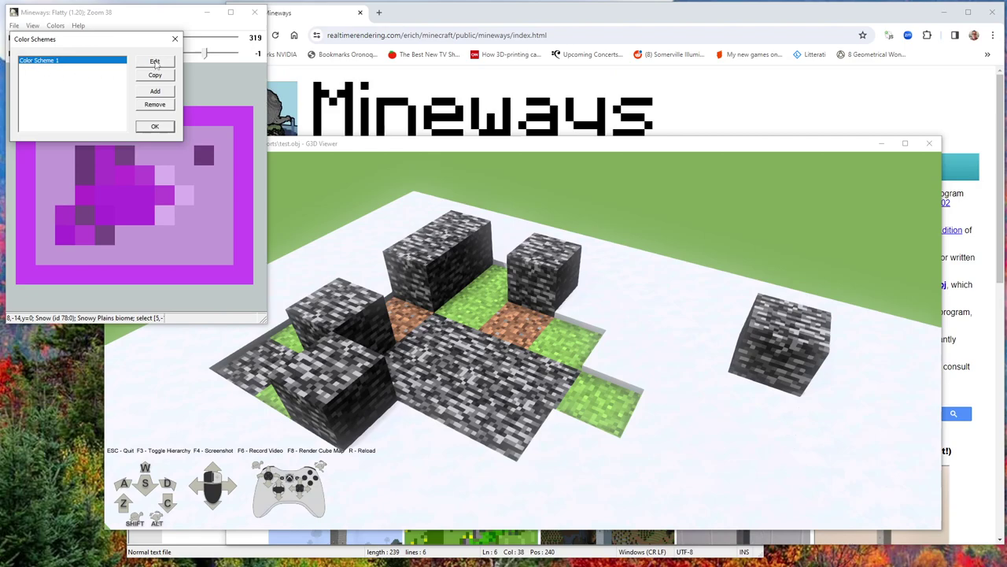
pyautogui.click(155, 62)
pyautogui.write('No Bedrock')
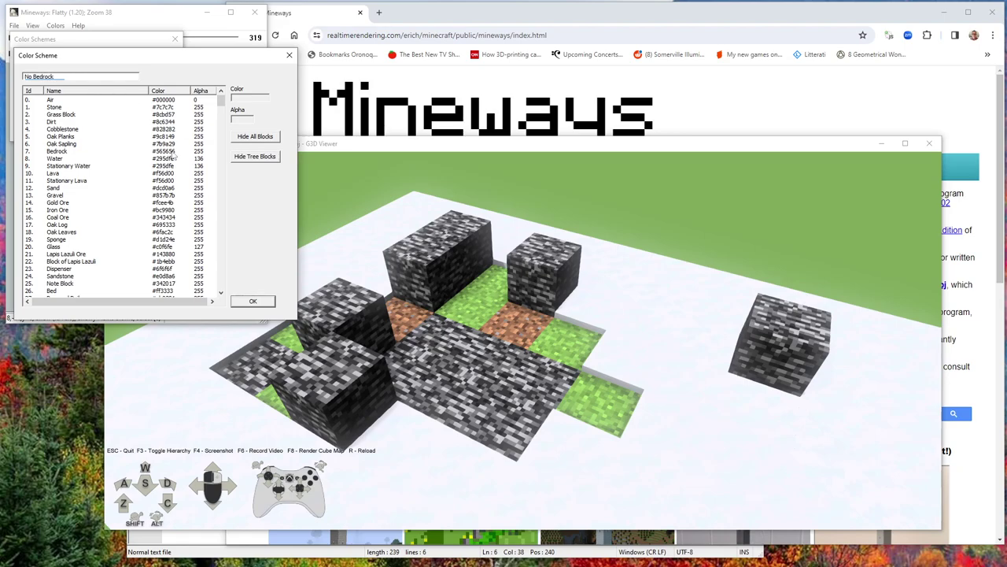
pyautogui.click(59, 151)
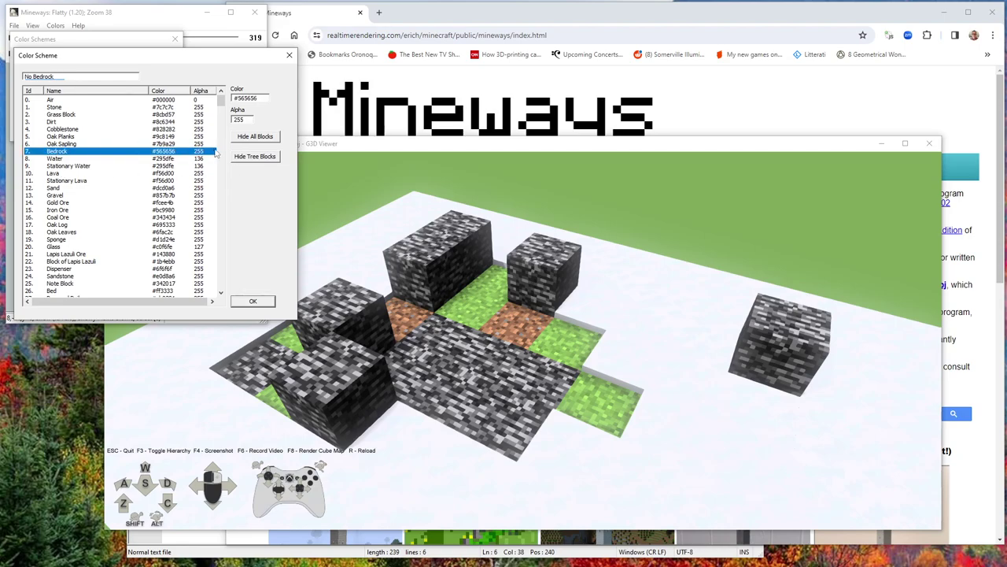
pyautogui.doubleClick(240, 119)
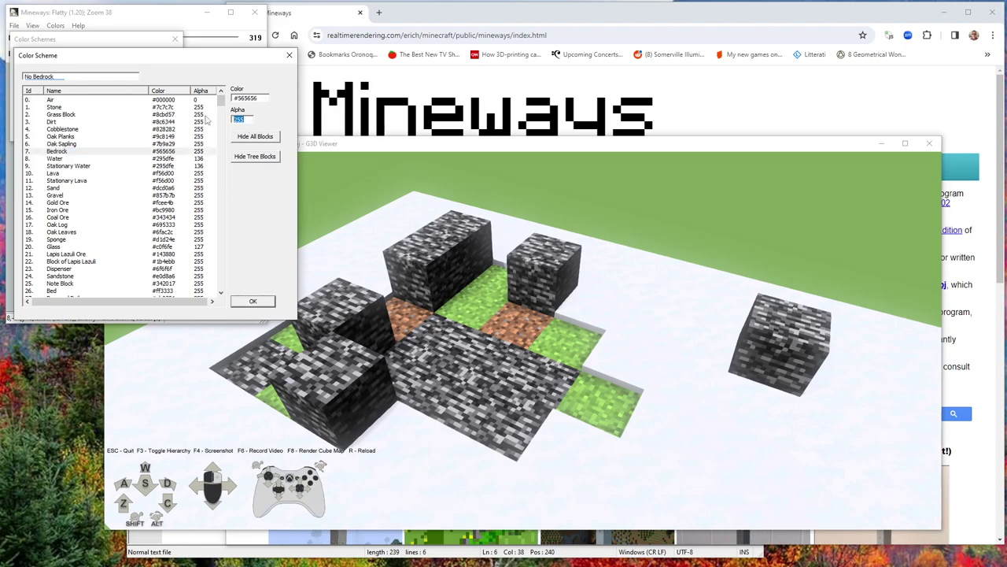
pyautogui.write('0')
pyautogui.click(253, 301)
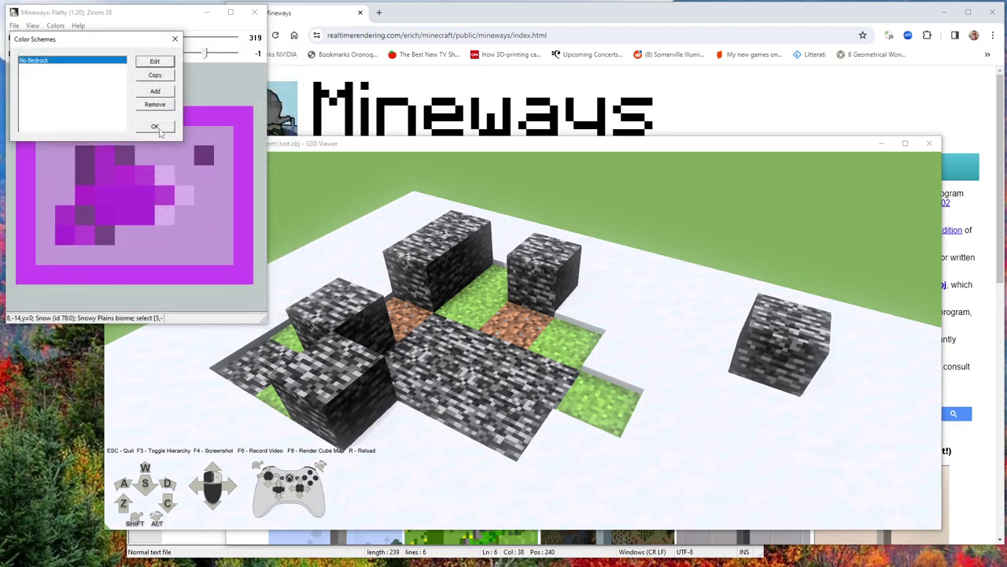
# - Repeat the last export with the No Bedrock colours and reload test.obj in G3D Viewer
pyautogui.click(165, 130)
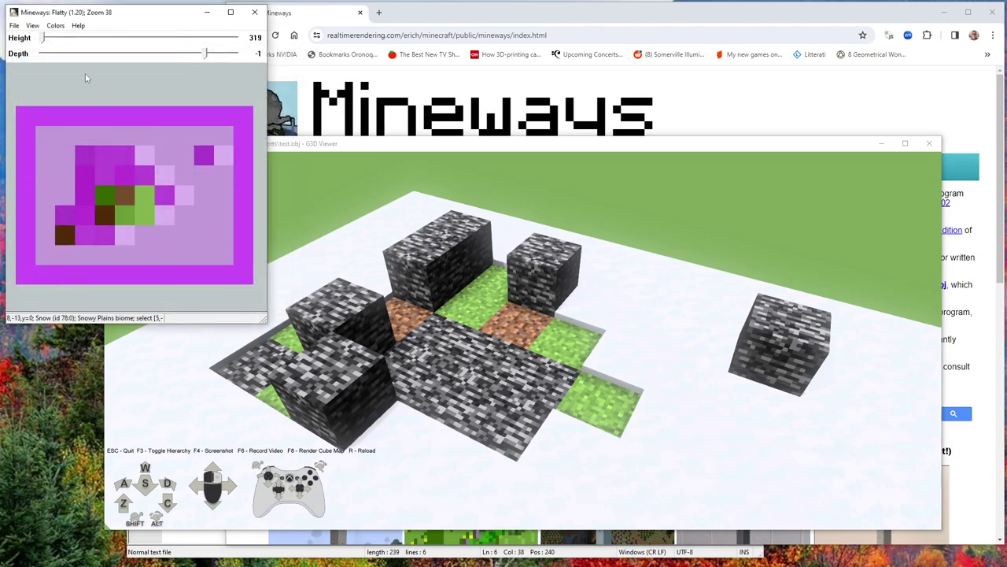
pyautogui.click(55, 25)
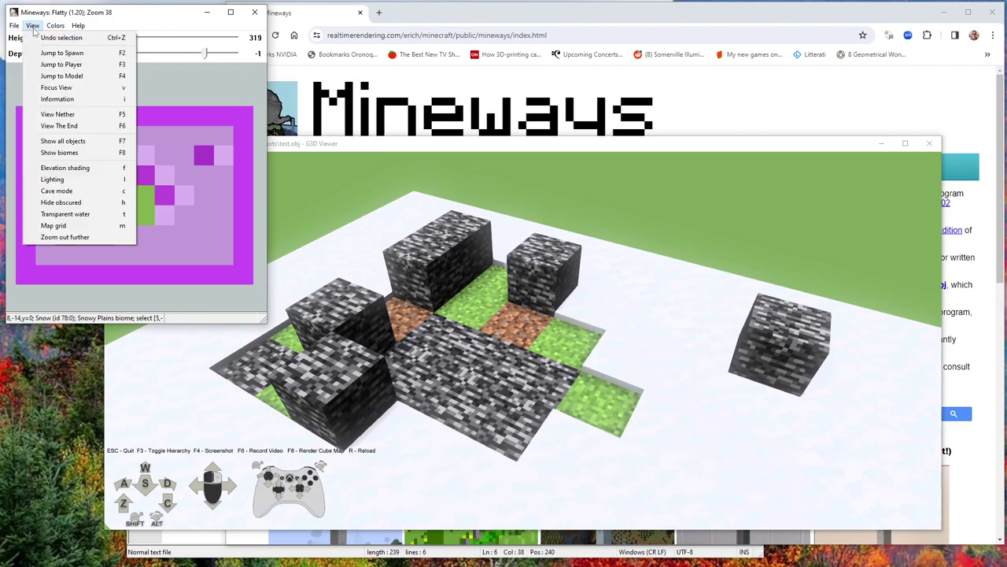
pyautogui.moveTo(16, 29)
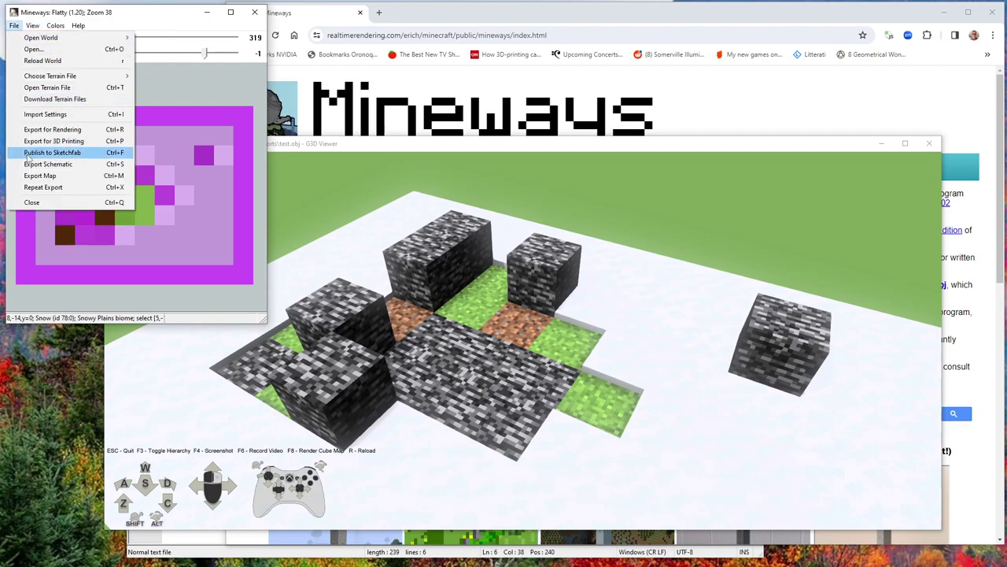
pyautogui.click(43, 186)
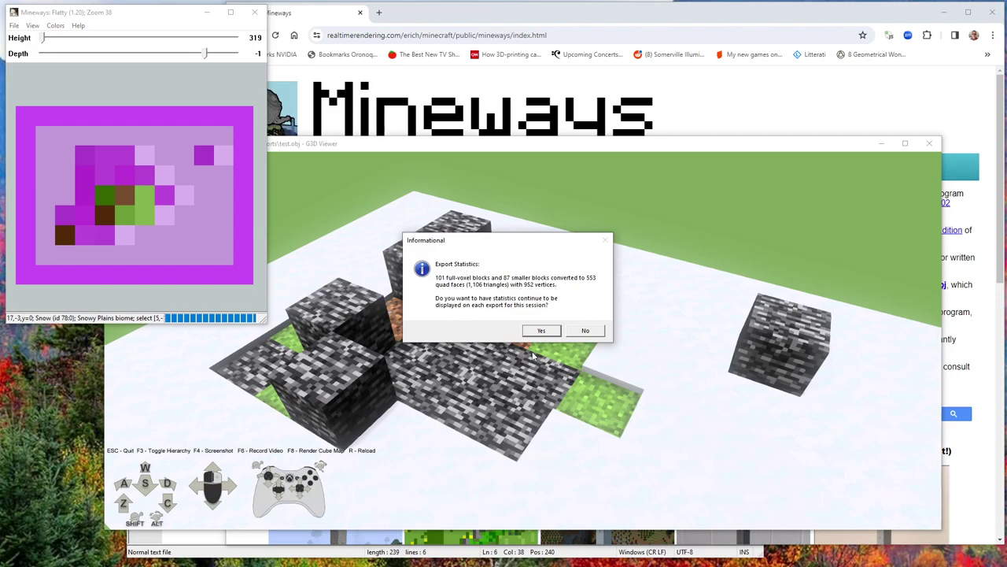
pyautogui.click(586, 330)
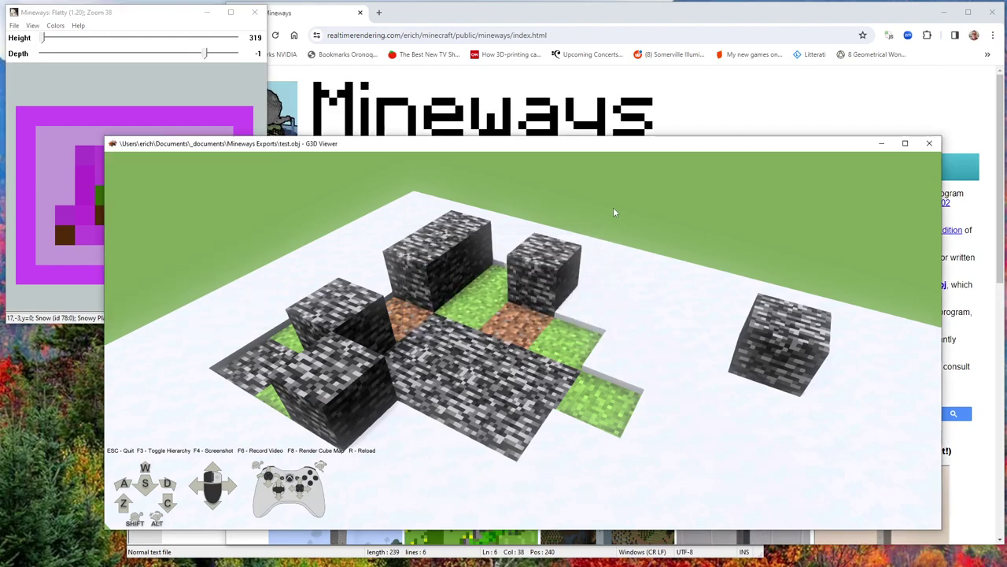
pyautogui.press('r')
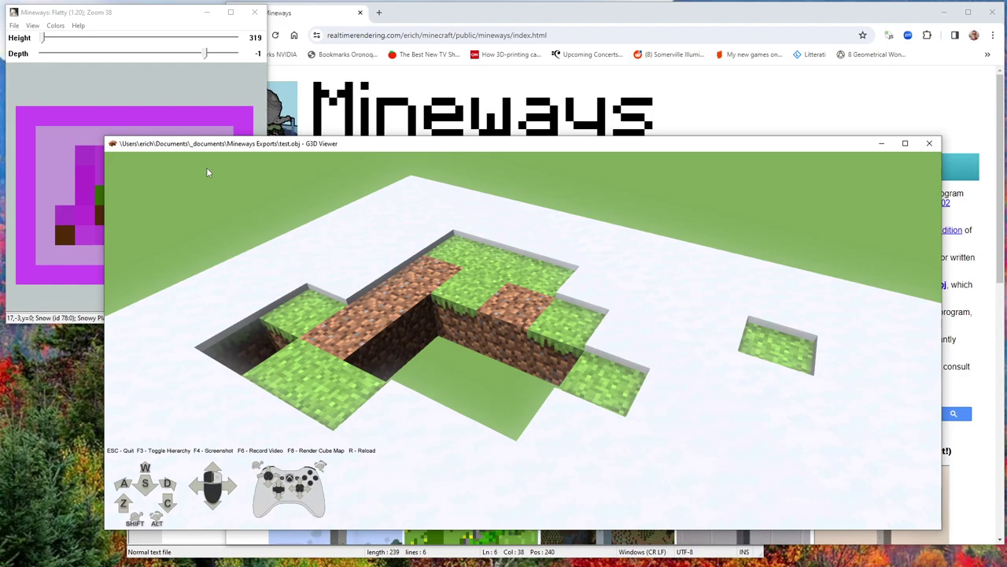
# - On the Mineways scripting page, find and highlight 'Set unknown block ID' under Script-only Commands
pyautogui.click(301, 16)
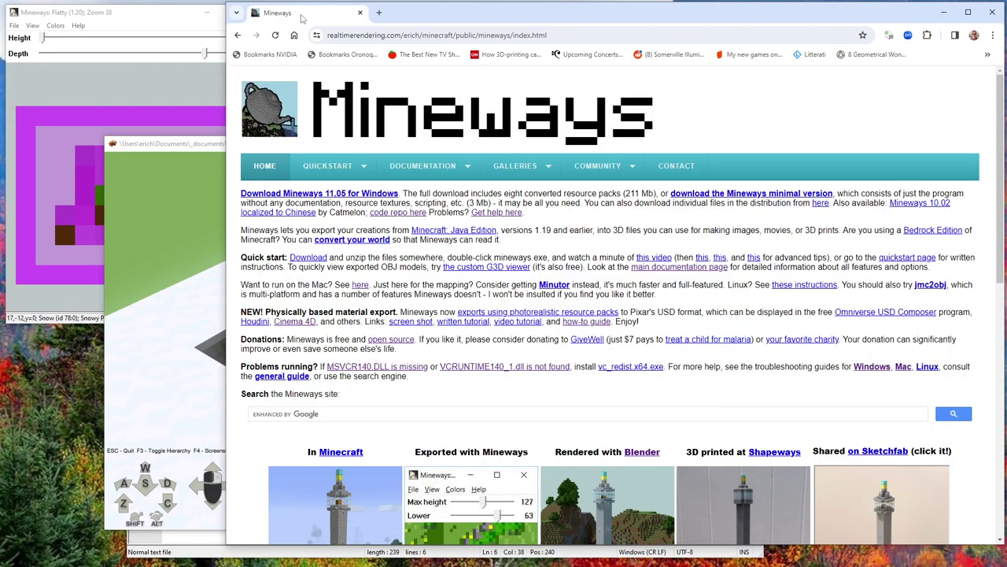
pyautogui.moveTo(417, 167)
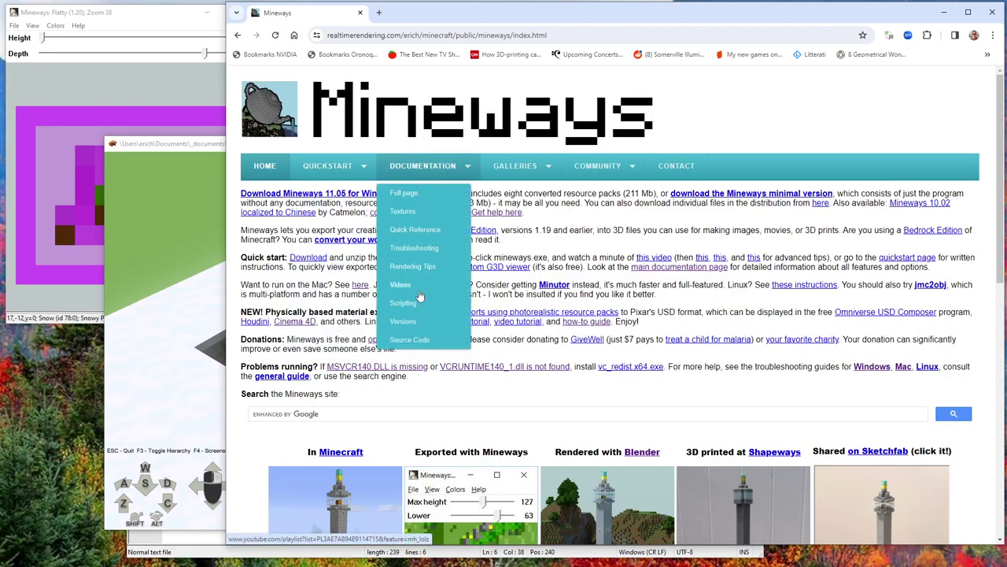
pyautogui.click(408, 302)
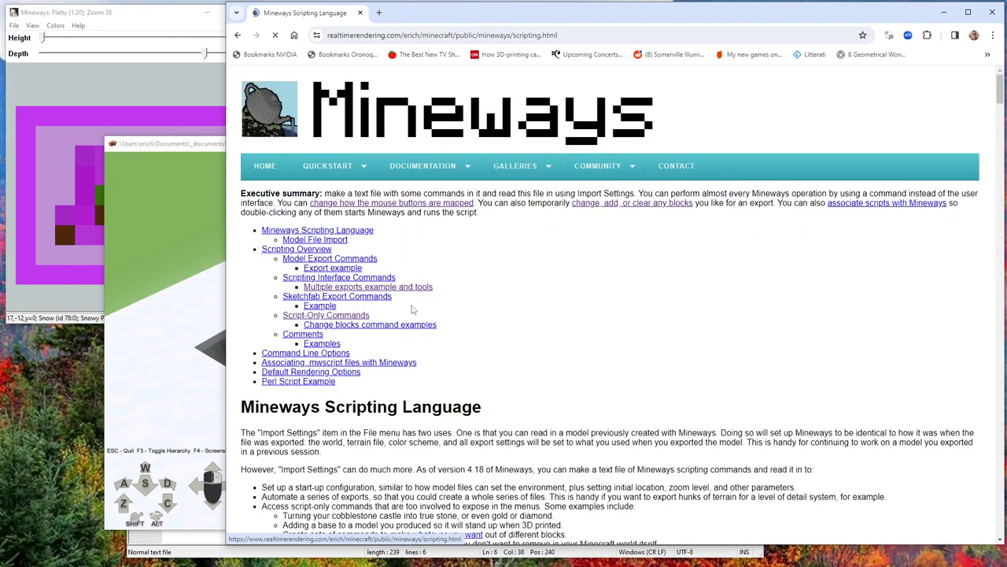
pyautogui.click(325, 316)
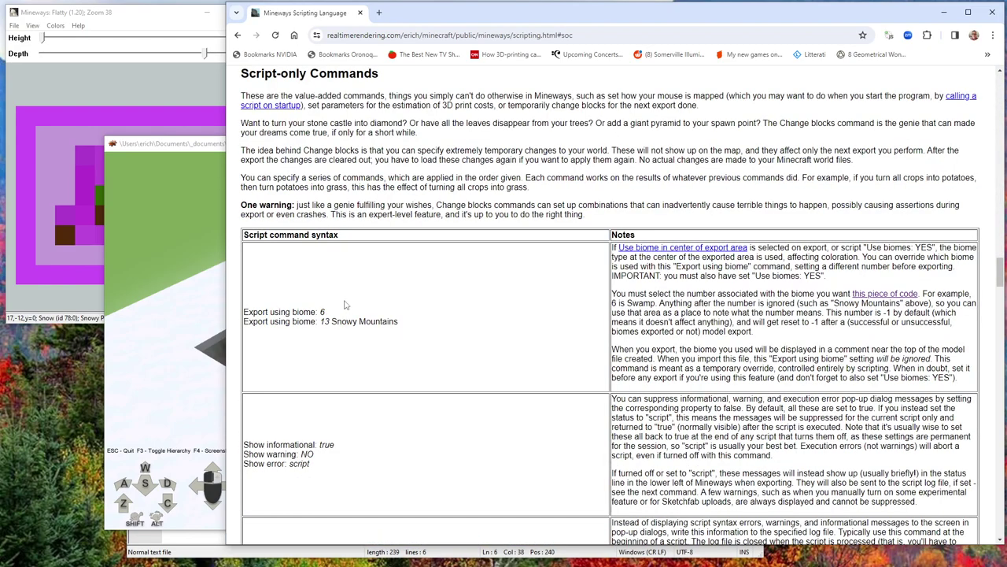
pyautogui.scroll(-15, 344, 301)
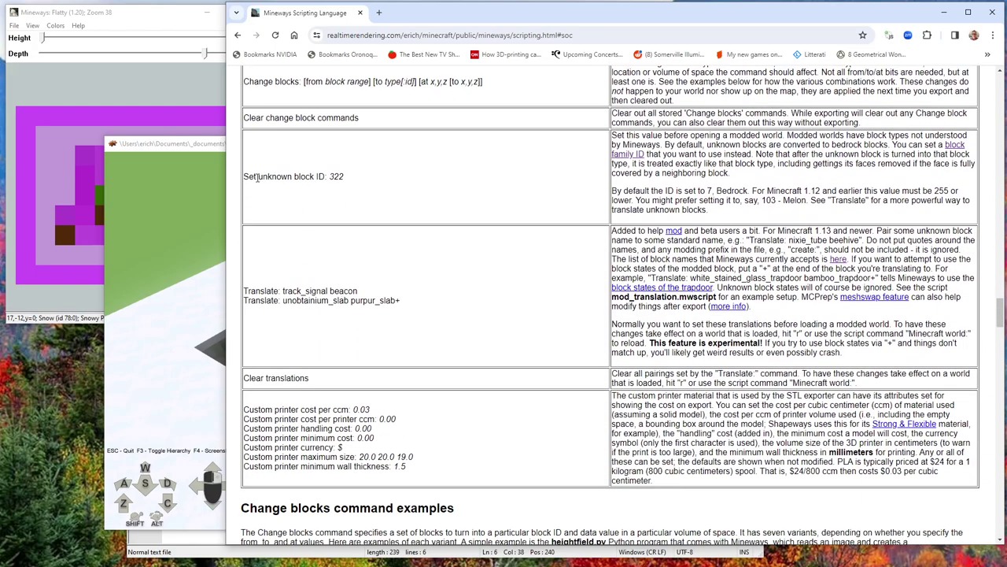
pyautogui.moveTo(244, 178); pyautogui.dragTo(325, 177)
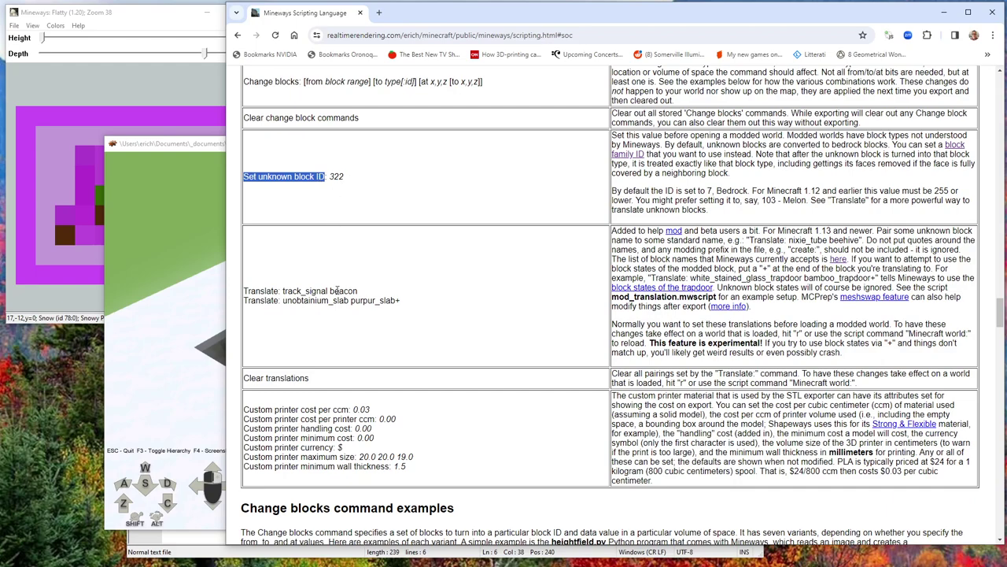
pyautogui.click(197, 555)
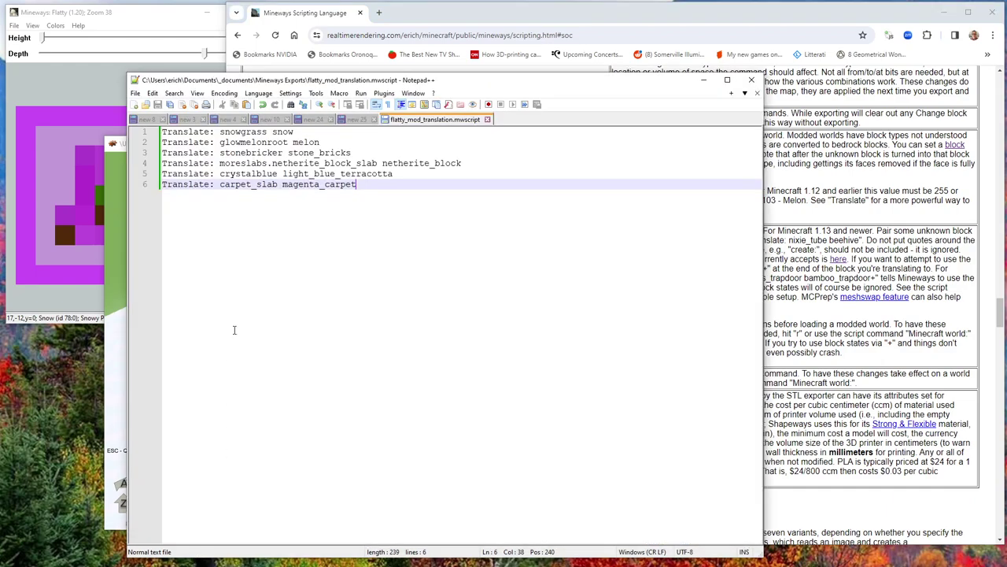
# - Start a new Notepad++ document and paste 'Set unknown block ID:' copied from the scripting page
pyautogui.click(134, 105)
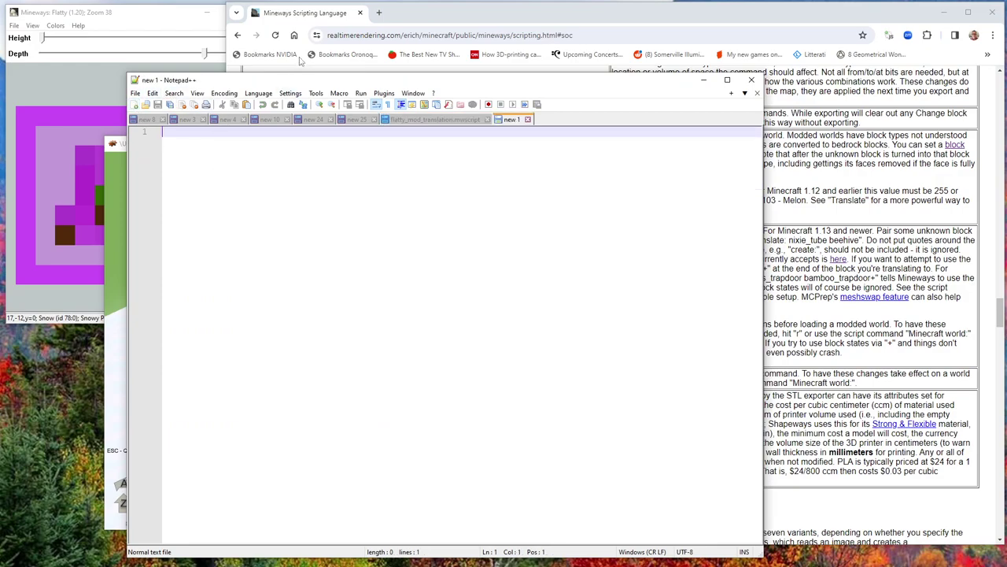
pyautogui.click(313, 18)
pyautogui.click(329, 178)
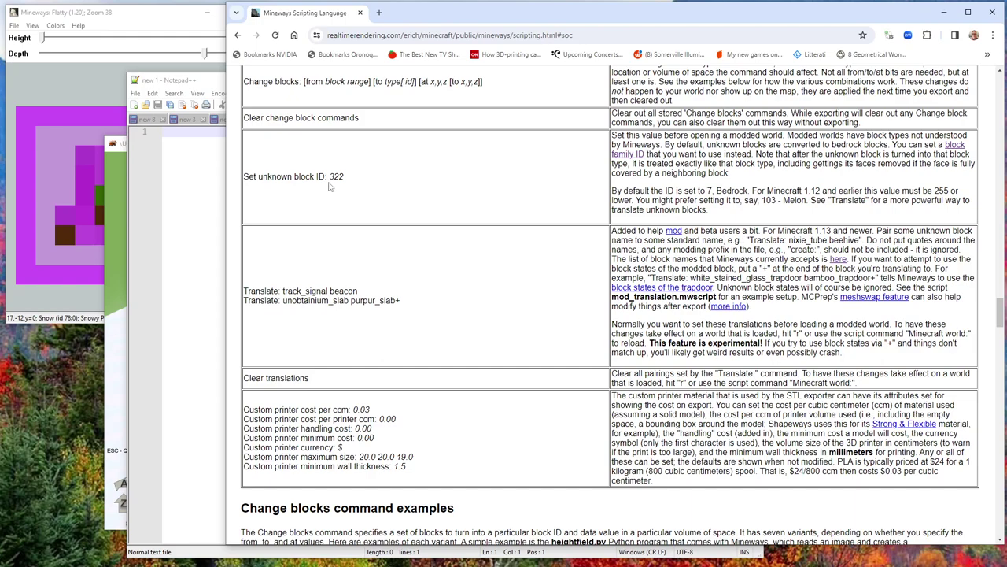
pyautogui.moveTo(328, 179); pyautogui.dragTo(244, 176)
pyautogui.hotkey('ctrl', 'c')
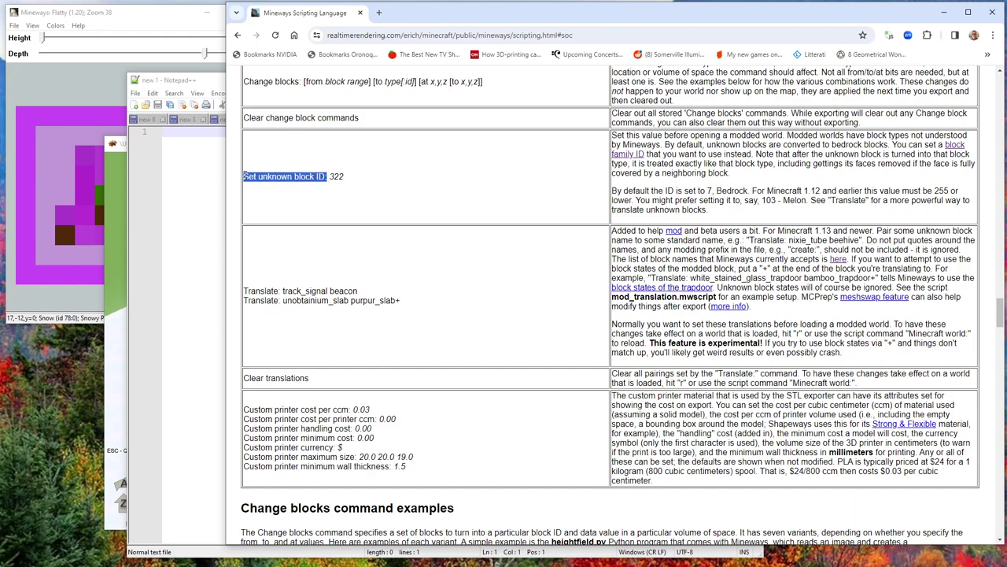
pyautogui.click(189, 158)
pyautogui.hotkey('ctrl', 'v')
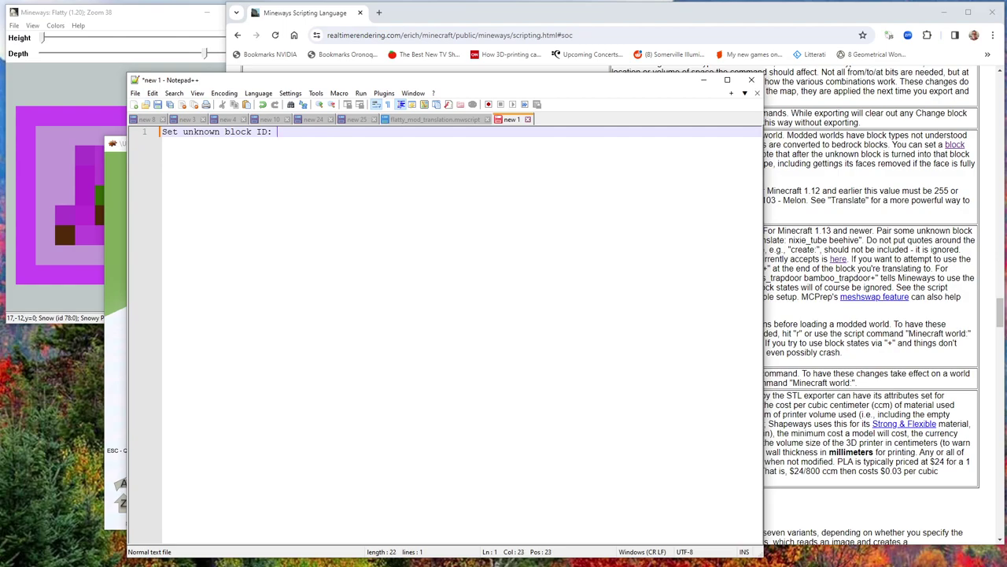
# - Save the new script as to_air.mwscript in the Mineways Exports folder
pyautogui.click(135, 93)
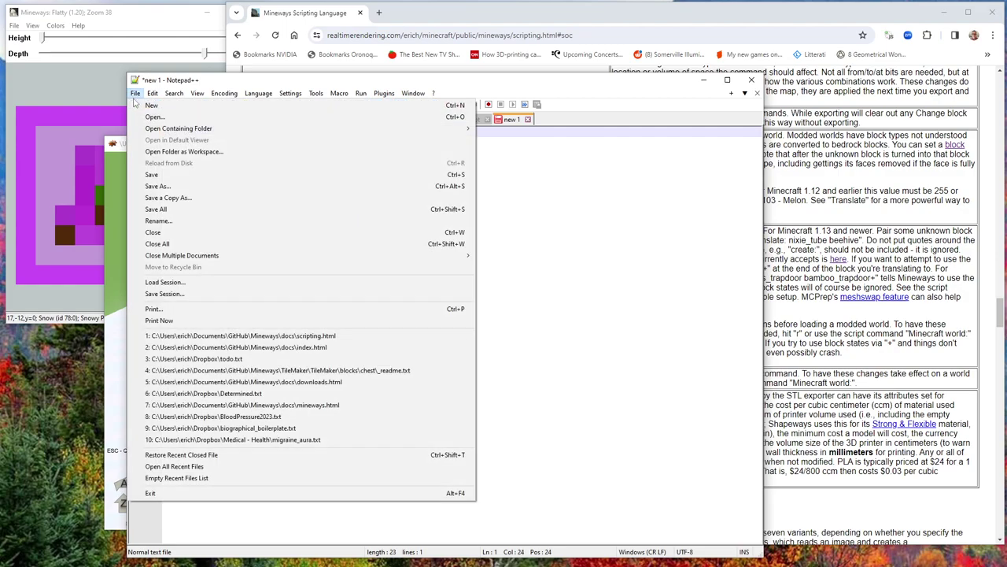
pyautogui.click(155, 187)
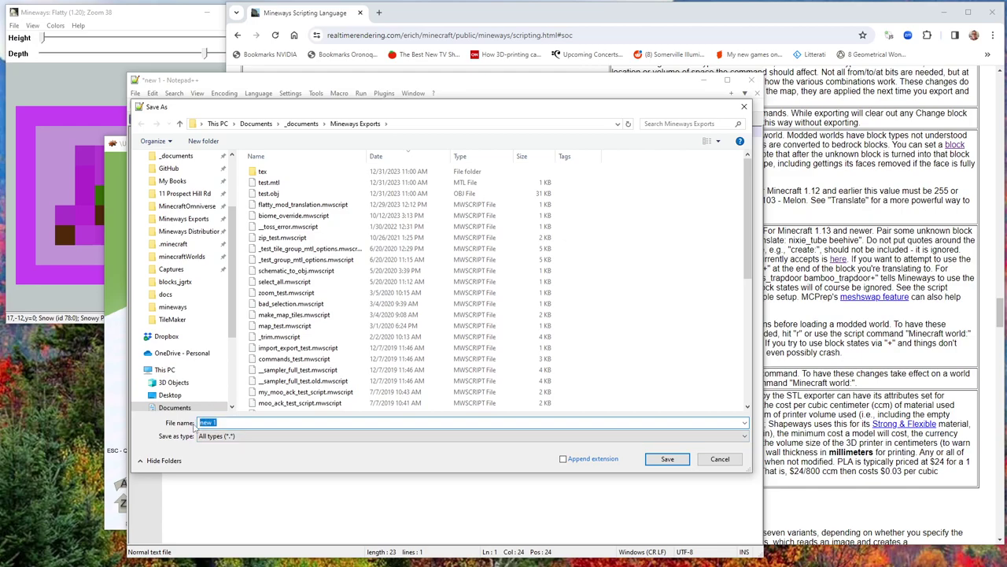
pyautogui.write('to_al')
# - Finish saving to_air.mwscript and switch the Mineways map to the Standard colour scheme
pyautogui.click(667, 459)
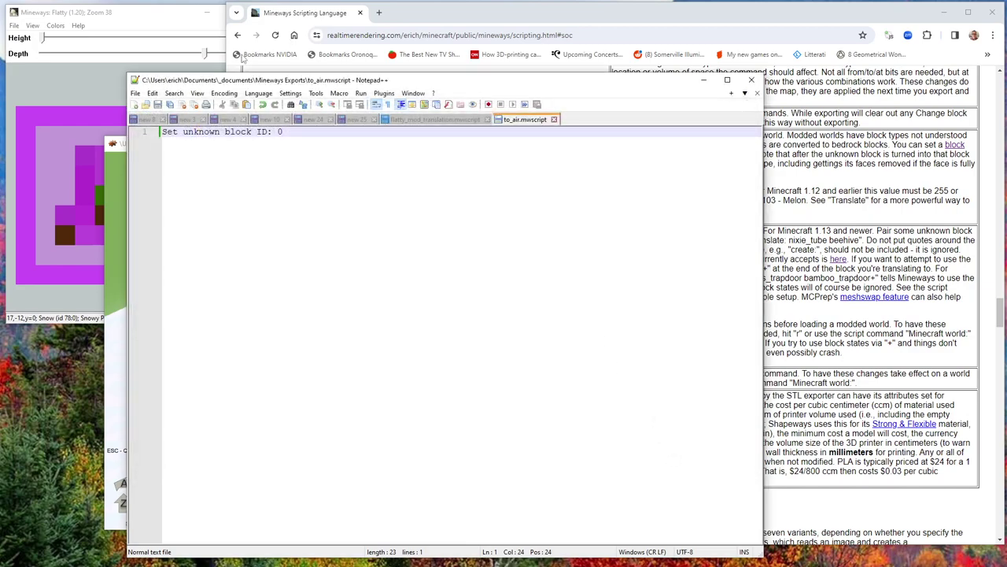
pyautogui.click(172, 17)
pyautogui.click(55, 25)
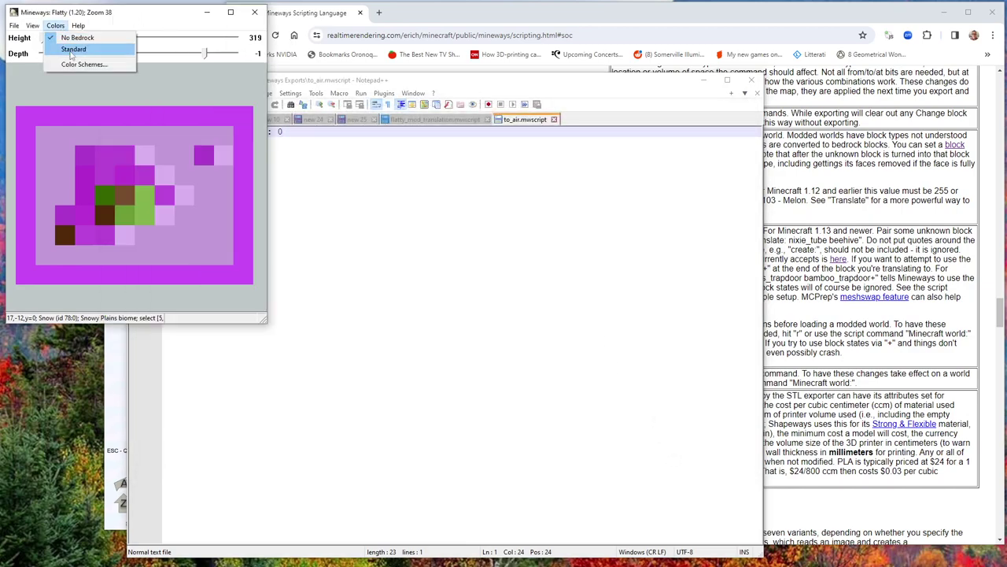
pyautogui.click(72, 49)
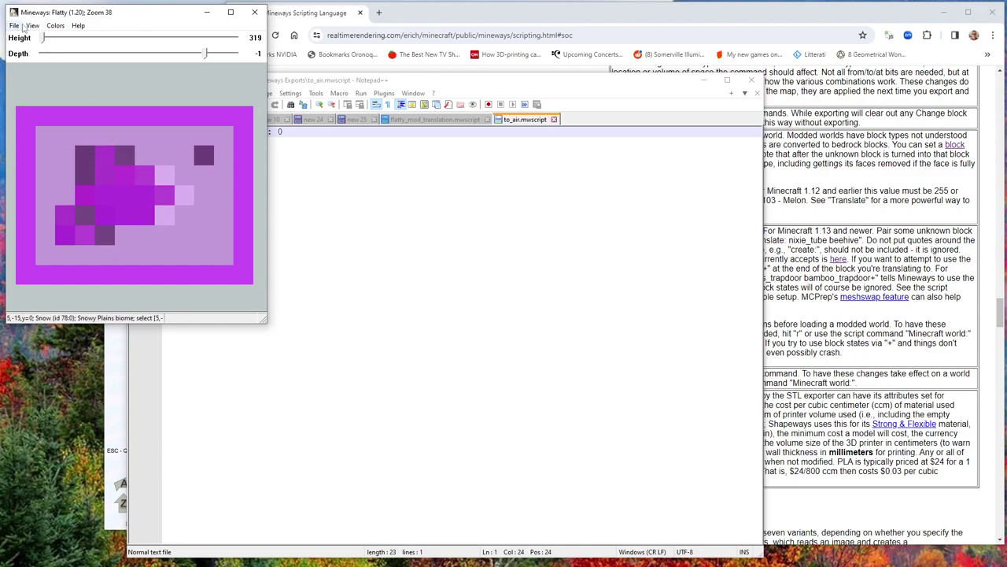
# - Import and run to_air.mwscript through Import Settings, accepting the success message
pyautogui.click(19, 26)
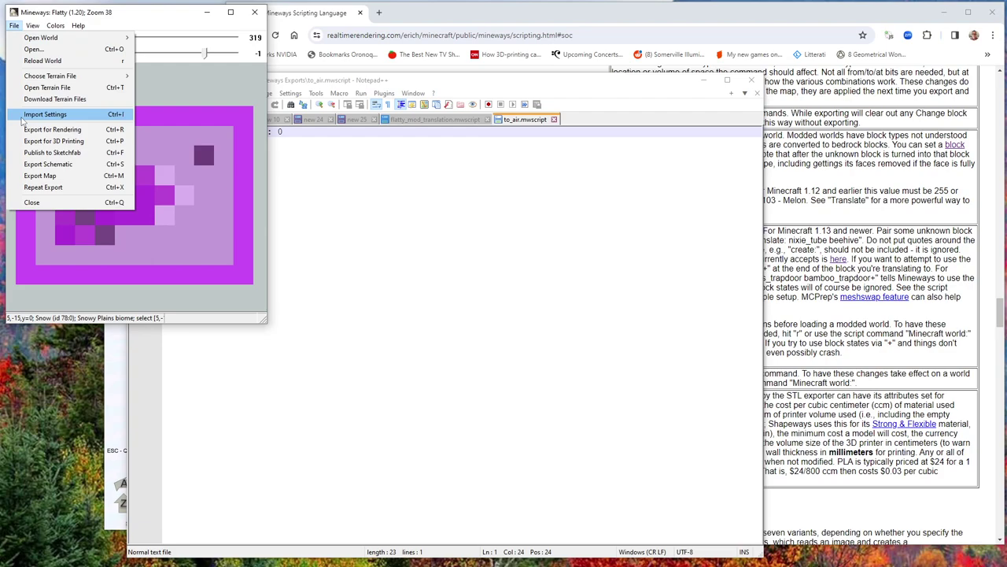
pyautogui.click(23, 117)
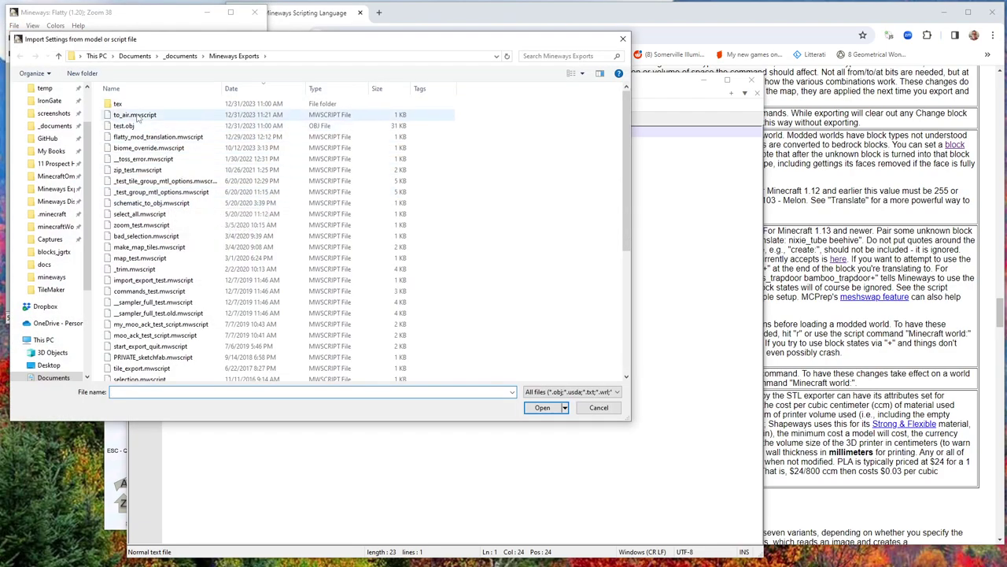
pyautogui.click(136, 116)
pyautogui.click(542, 407)
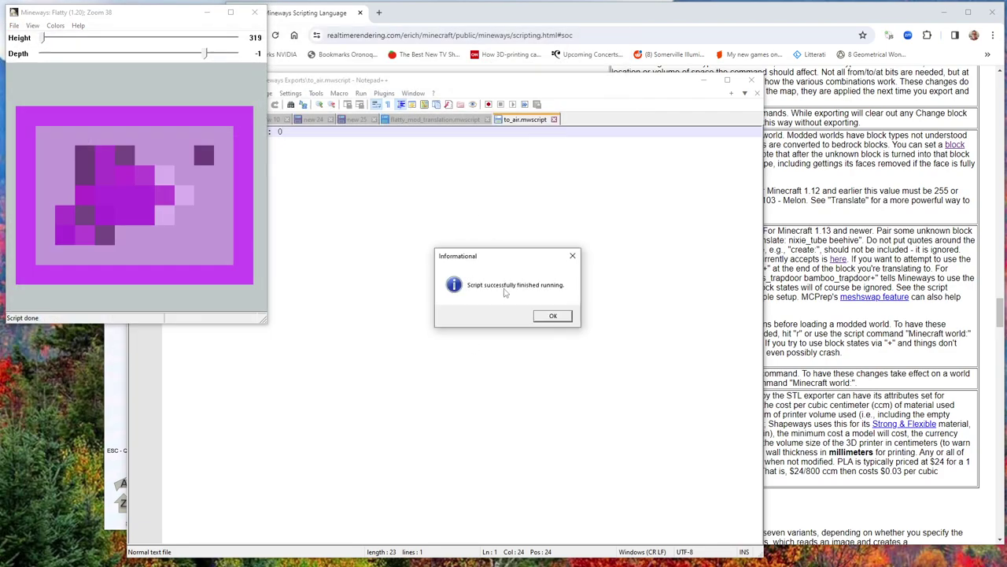
pyautogui.click(552, 316)
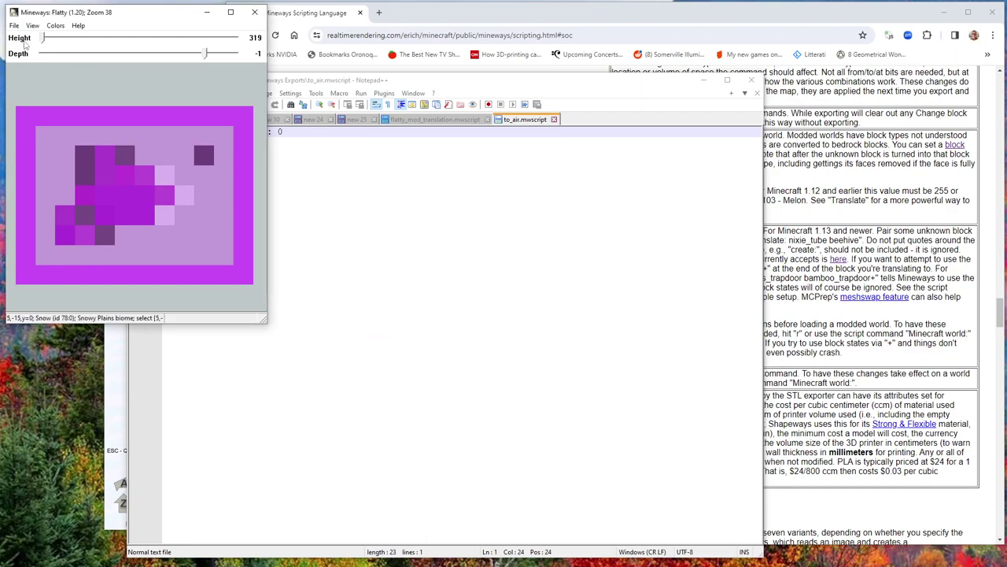
pyautogui.click(408, 95)
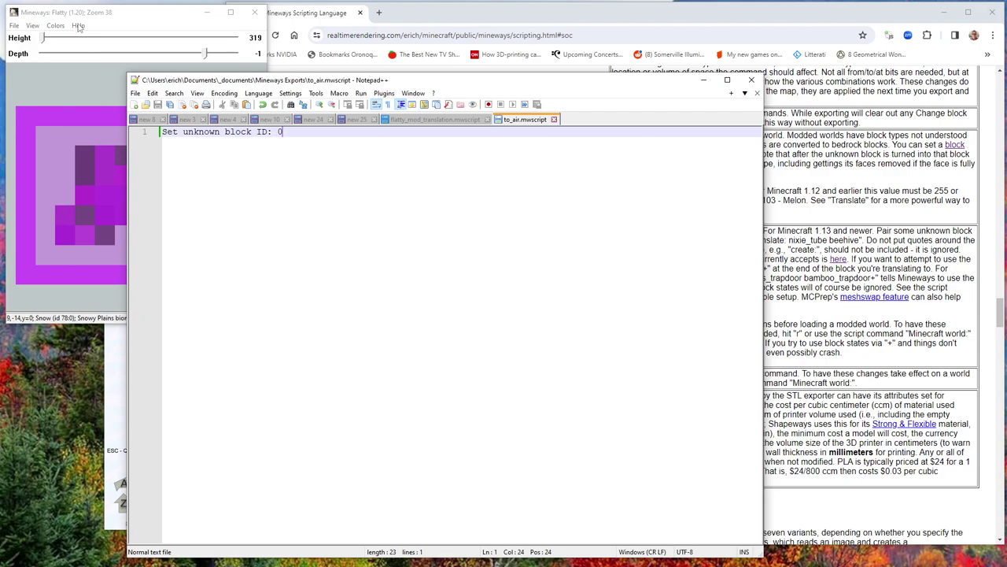
pyautogui.click(63, 88)
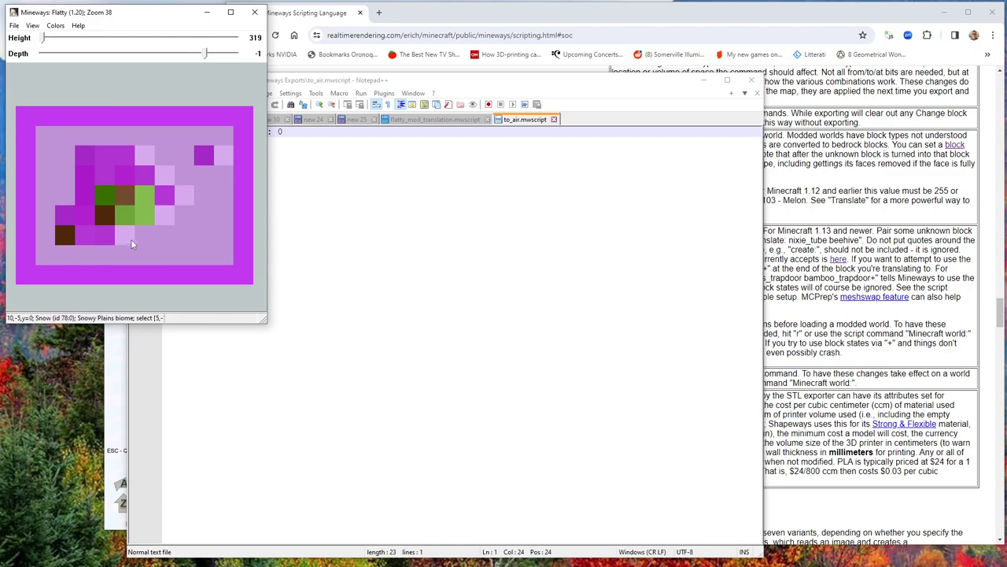
# - Inspect the grass-and-dirt test.obj model in G3D Viewer, then return to the scripting page
pyautogui.click(121, 368)
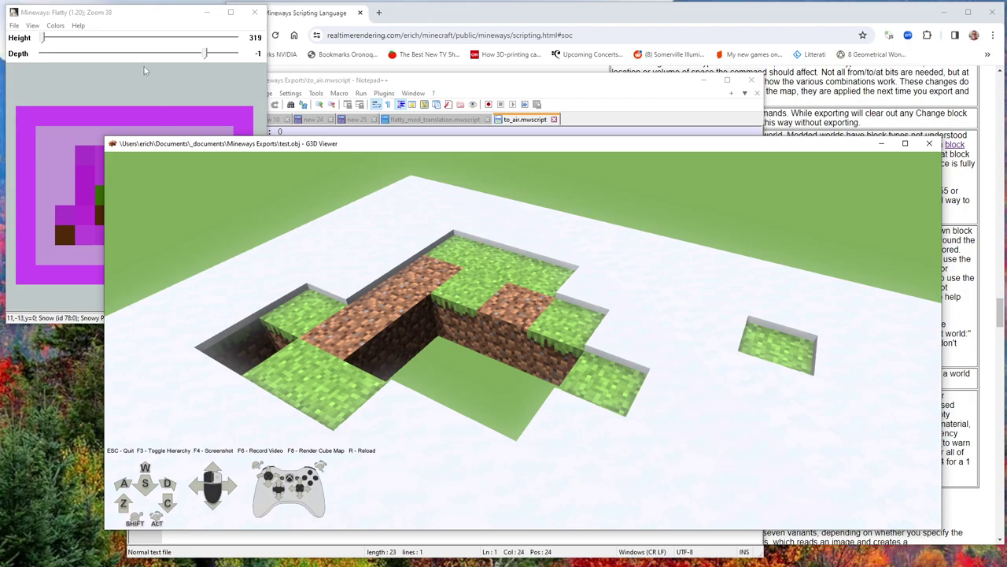
pyautogui.click(308, 20)
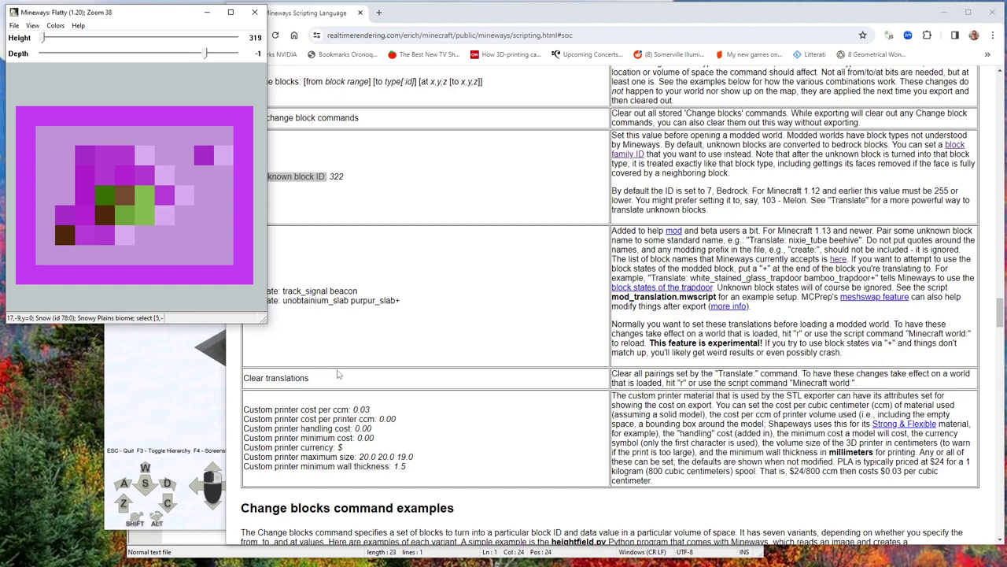
# - Review the six Translate lines in flatty_mod_translation.mwscript, then return to the scripting page
pyautogui.click(220, 554)
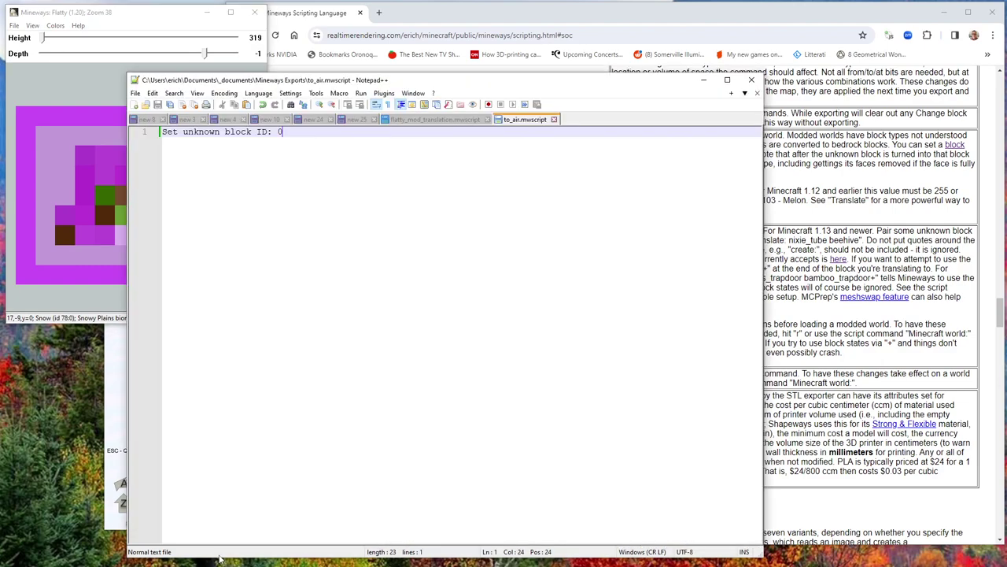
pyautogui.click(439, 123)
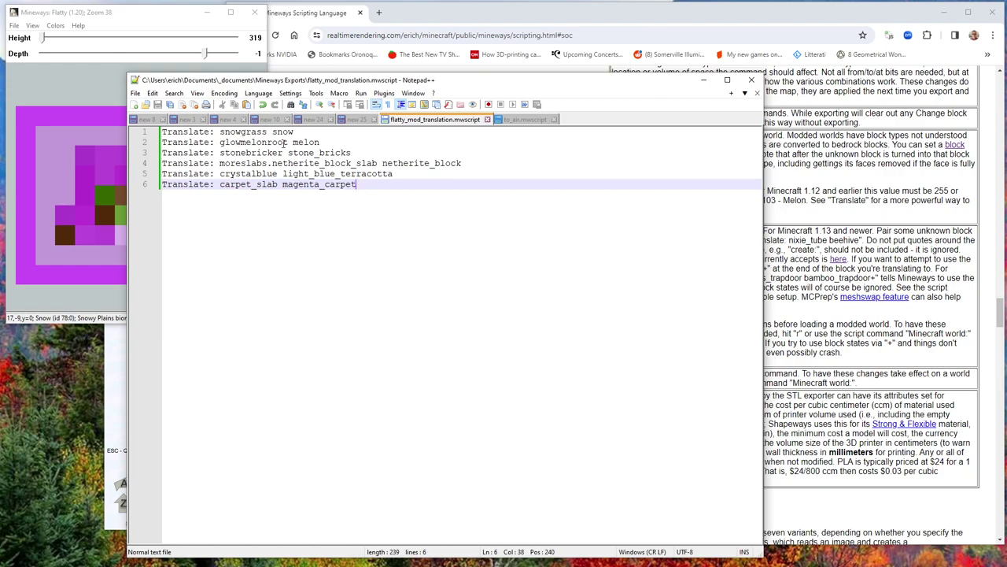
pyautogui.click(322, 14)
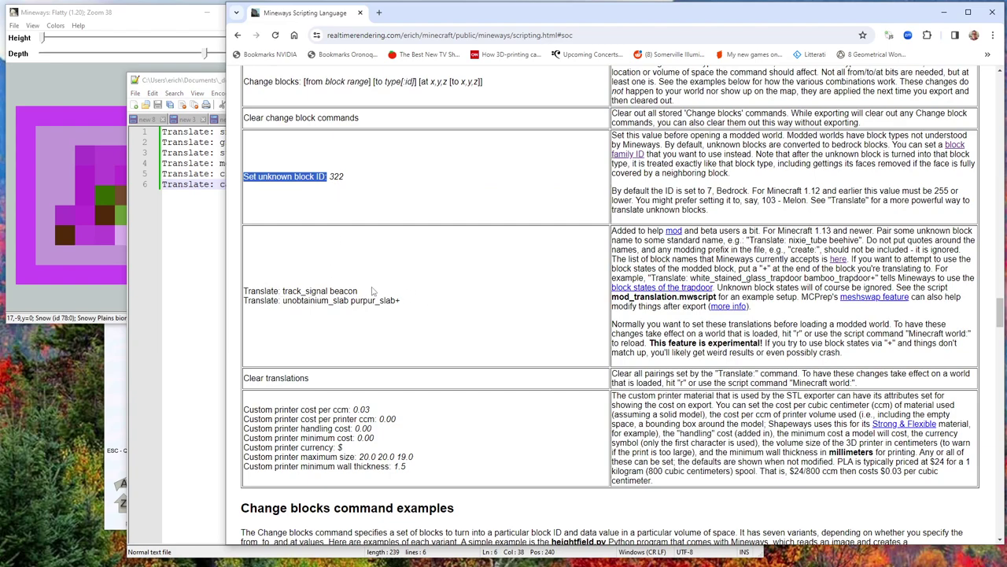
# - Open Mineways' nbt.cpp block-name list on GitHub and highlight spruce_sapling
pyautogui.click(441, 290)
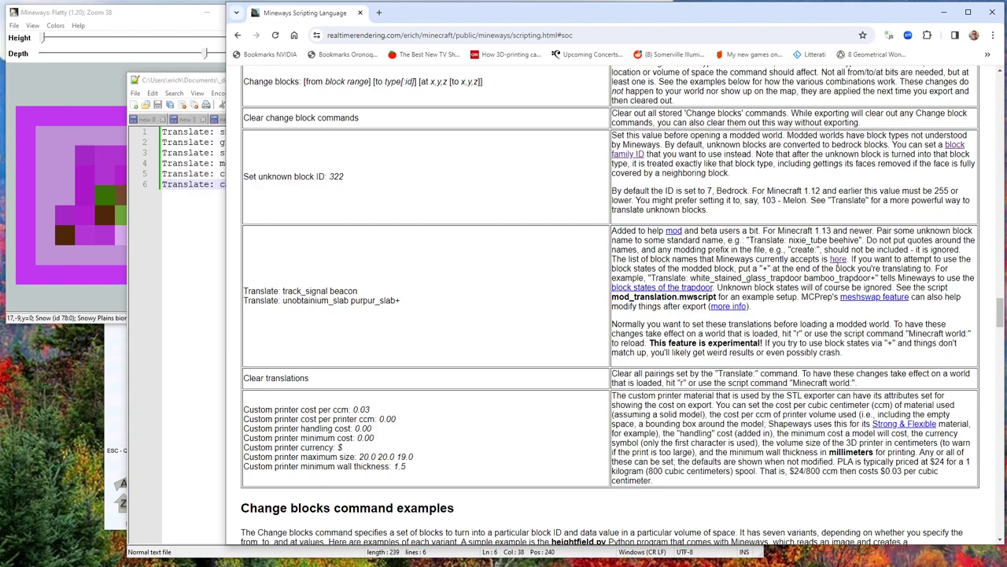
pyautogui.middleClick(838, 262)
pyautogui.click(435, 14)
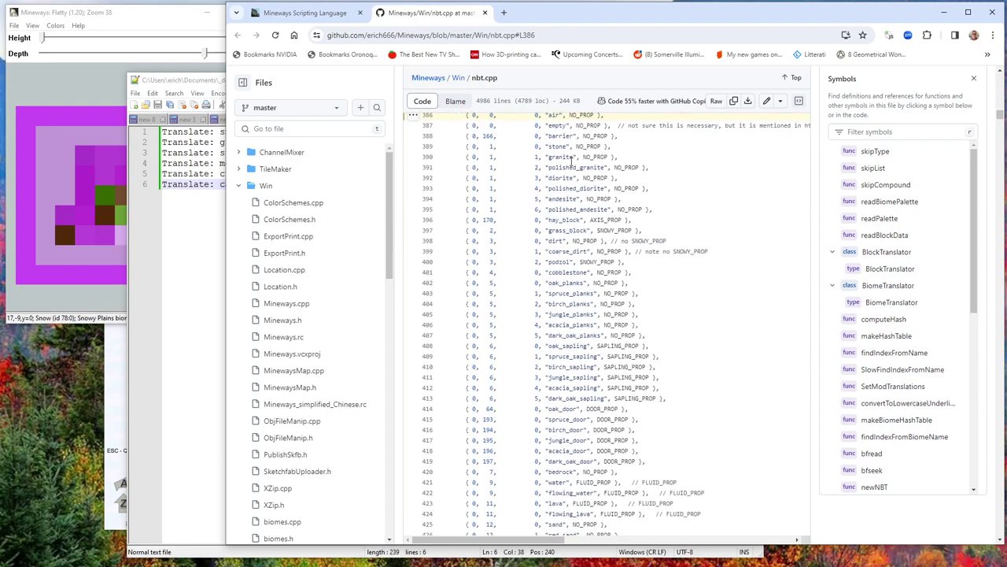
pyautogui.scroll(-3, 560, 161)
pyautogui.moveTo(549, 199); pyautogui.dragTo(599, 199)
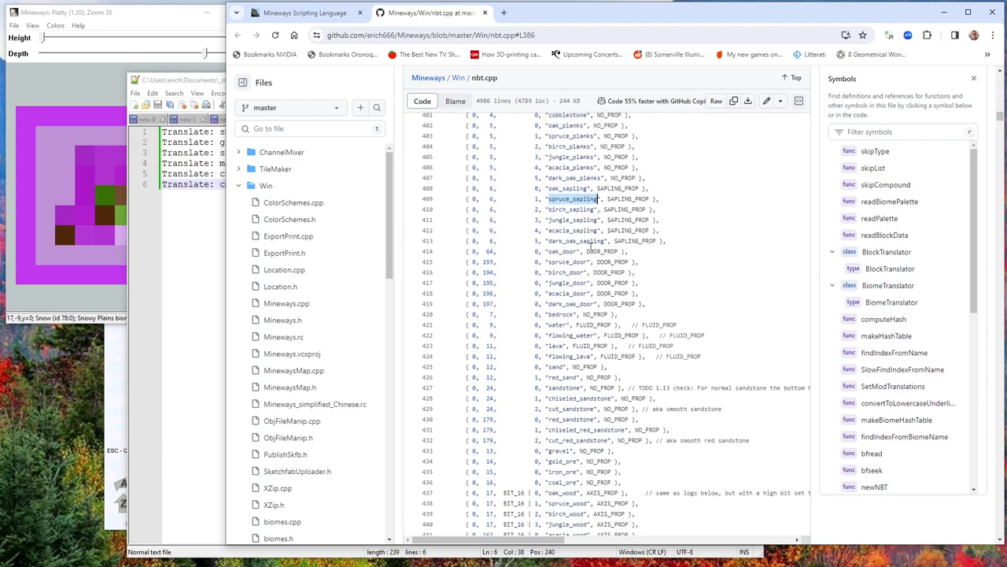
# - Scroll further down nbt.cpp and highlight chiseled_quartz_block, then return to Notepad++
pyautogui.scroll(-20, 570, 323)
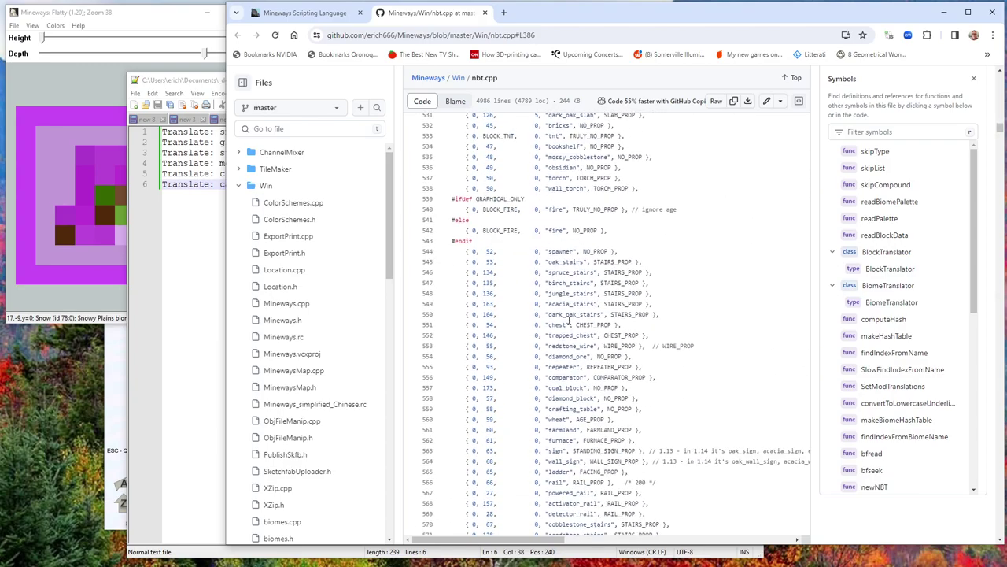
pyautogui.scroll(-20, 568, 318)
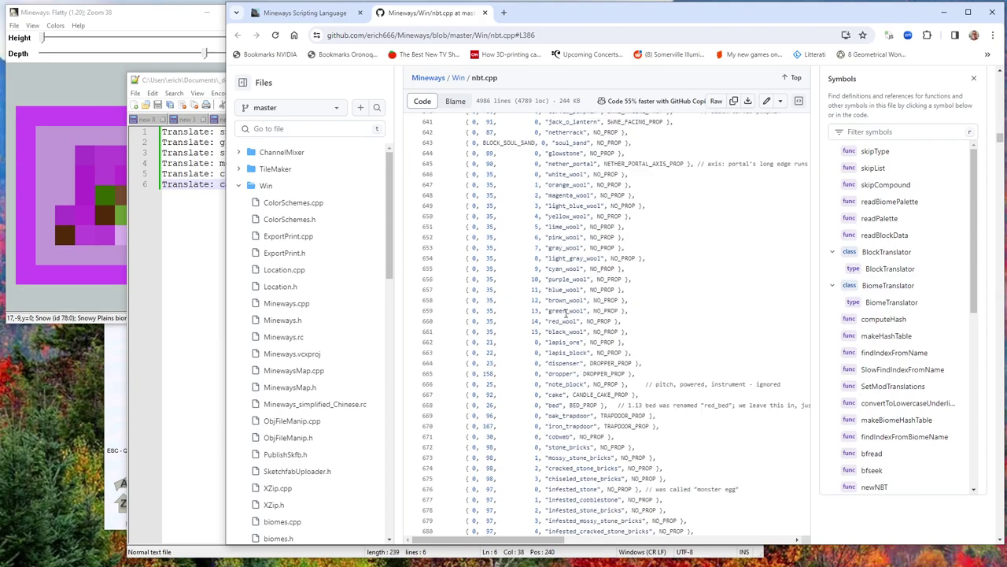
pyautogui.scroll(-13, 565, 312)
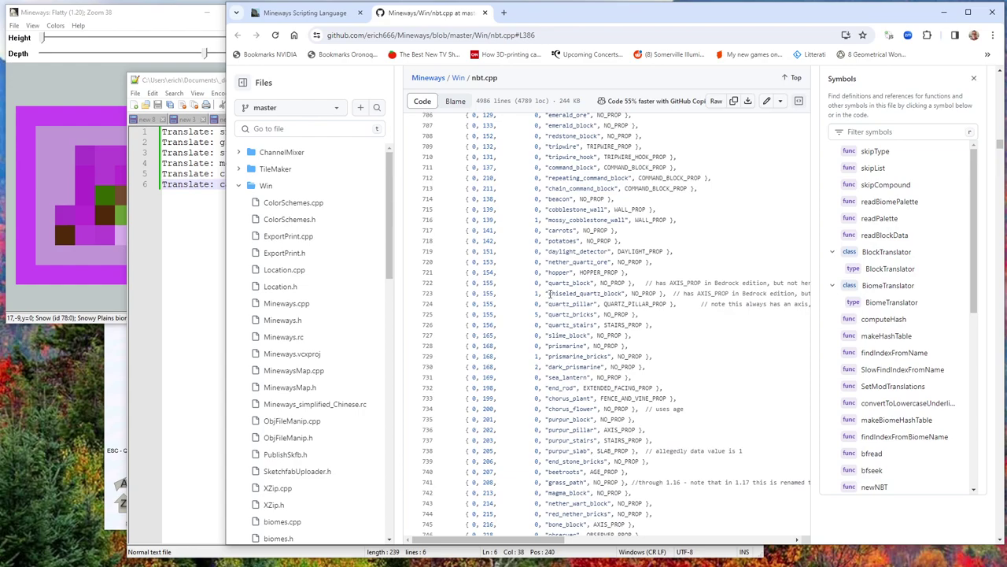
pyautogui.moveTo(550, 292); pyautogui.dragTo(622, 294)
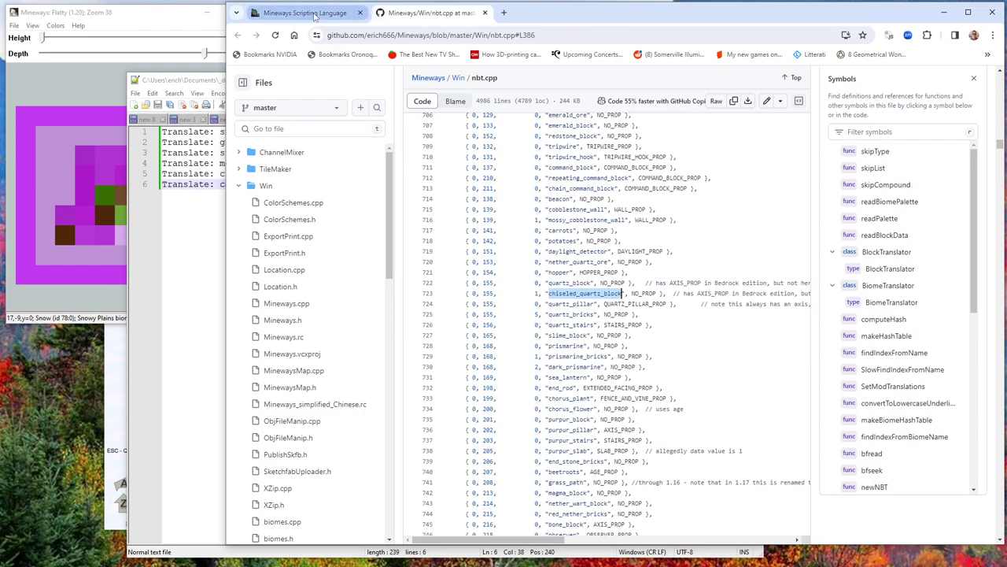
pyautogui.click(194, 83)
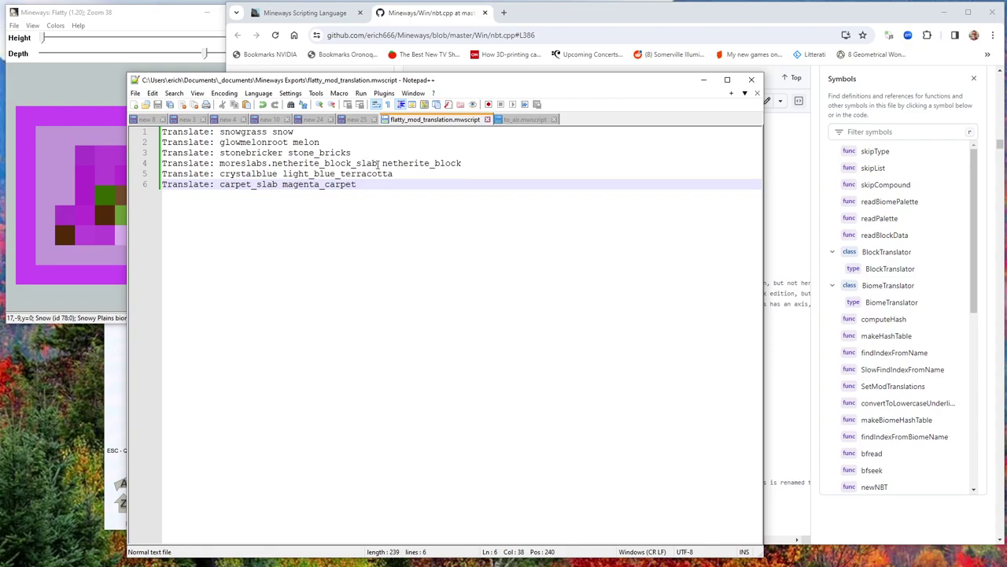
# - Point out netherite_block, crystalblue, light_blue_terracotta and carpet_slab in the script's Translate lines
pyautogui.moveTo(383, 163); pyautogui.dragTo(463, 163)
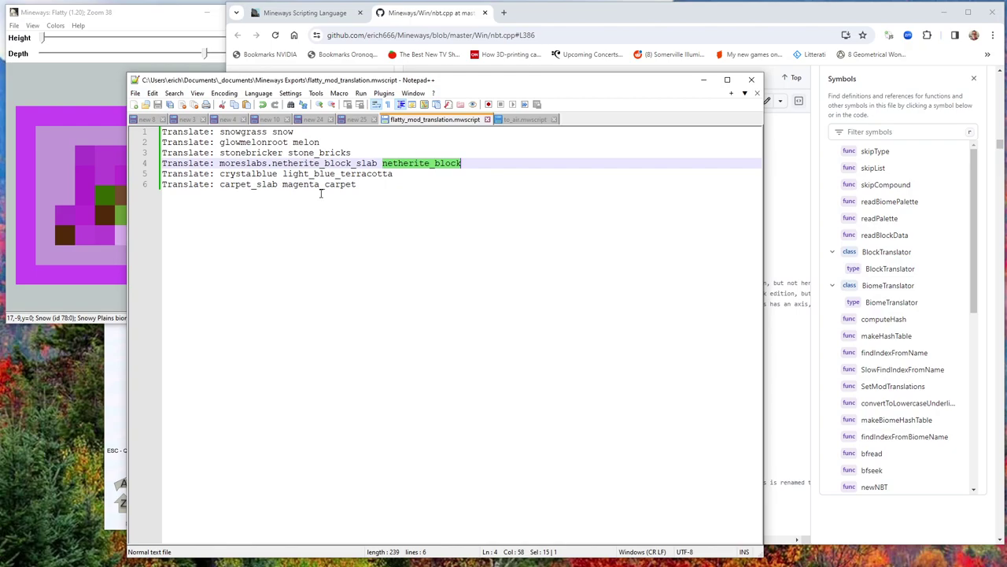
pyautogui.doubleClick(237, 175)
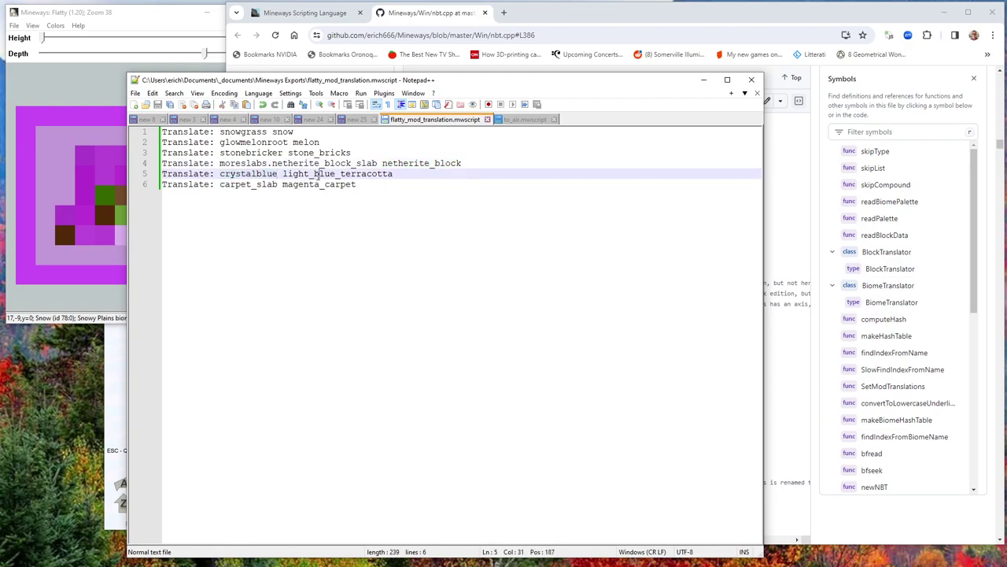
pyautogui.doubleClick(318, 177)
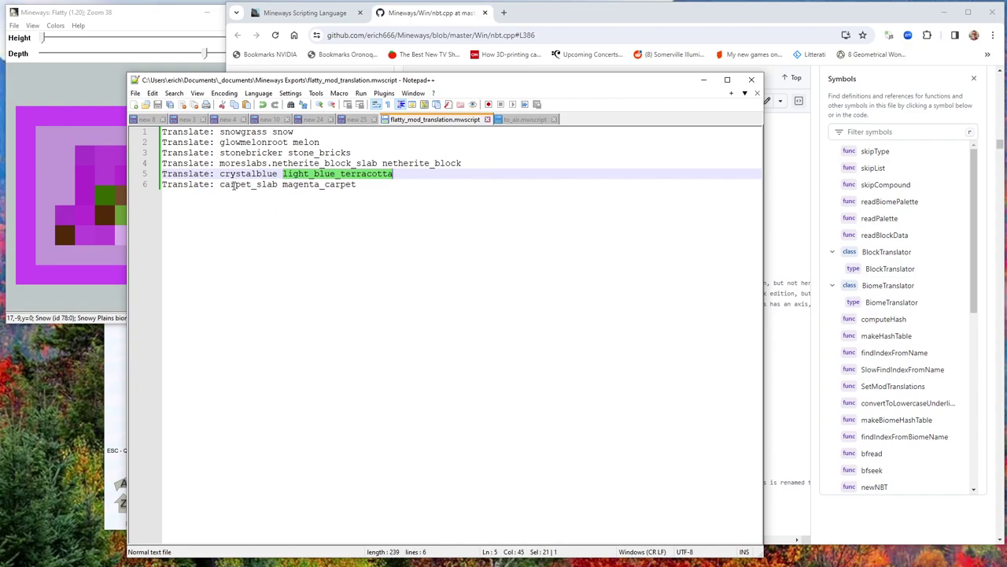
pyautogui.doubleClick(250, 185)
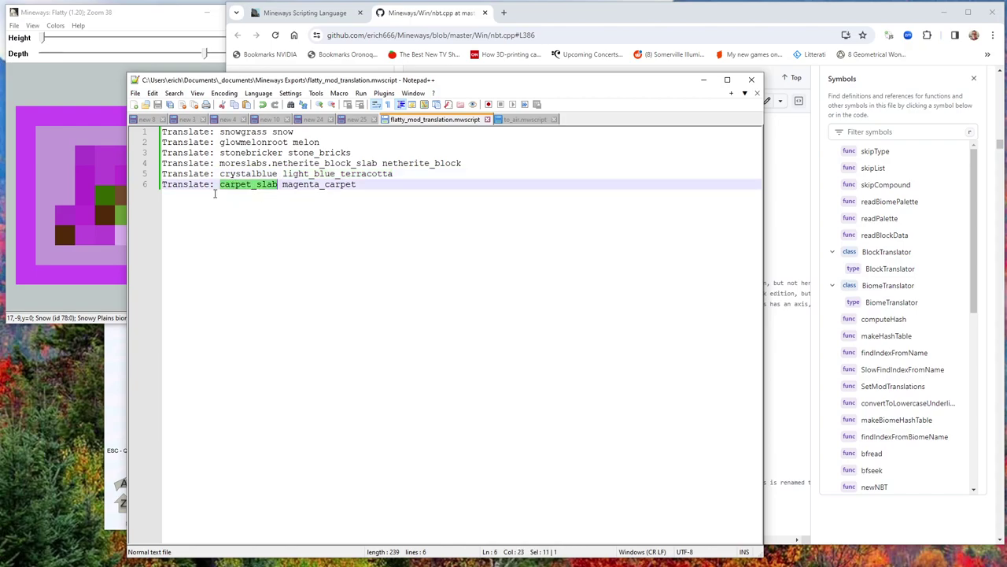
pyautogui.click(121, 21)
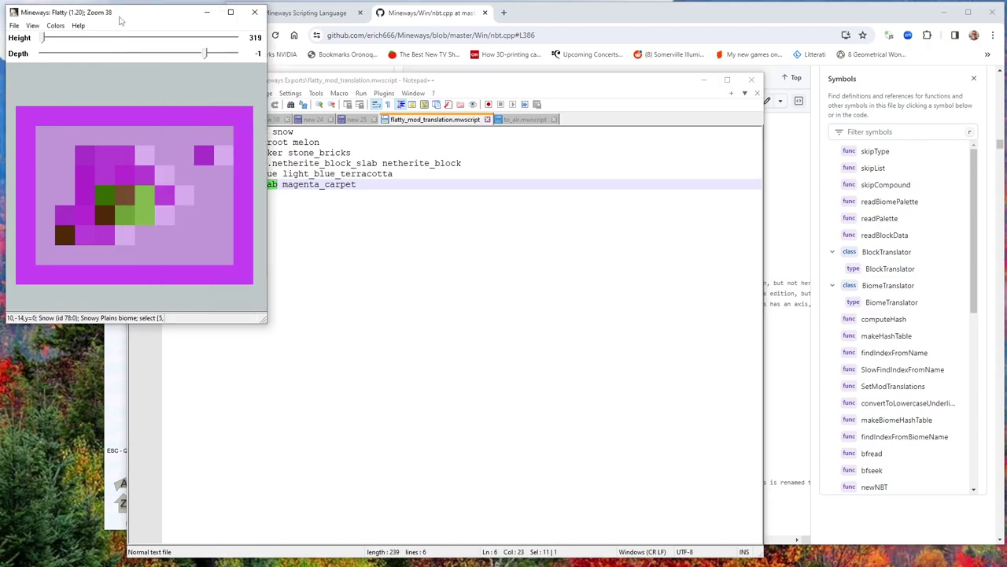
# - Import flatty_mod_translation.mwscript through Import Settings and accept the 'Script successfully finished running' message
pyautogui.click(14, 26)
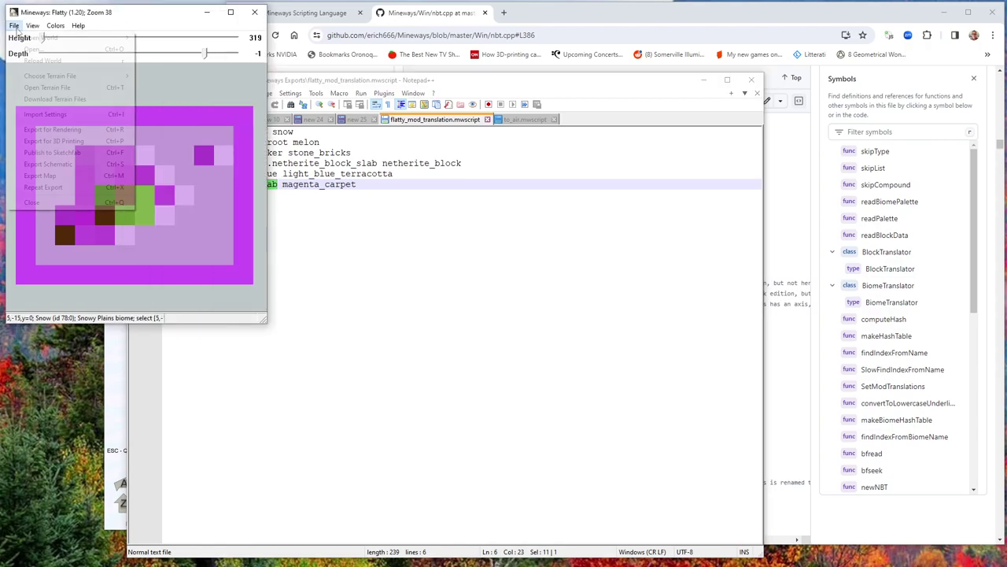
pyautogui.click(35, 114)
pyautogui.click(143, 139)
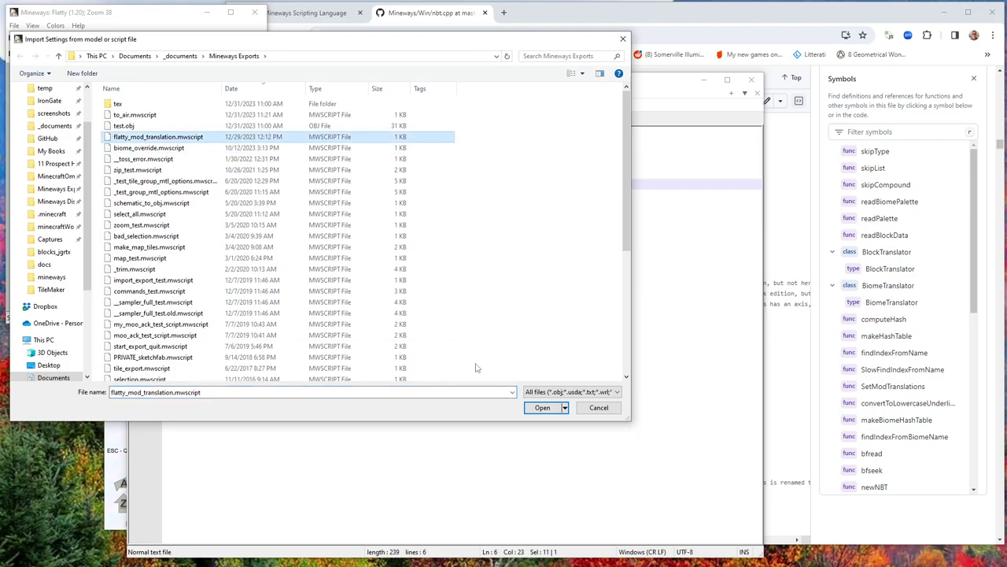
pyautogui.click(541, 407)
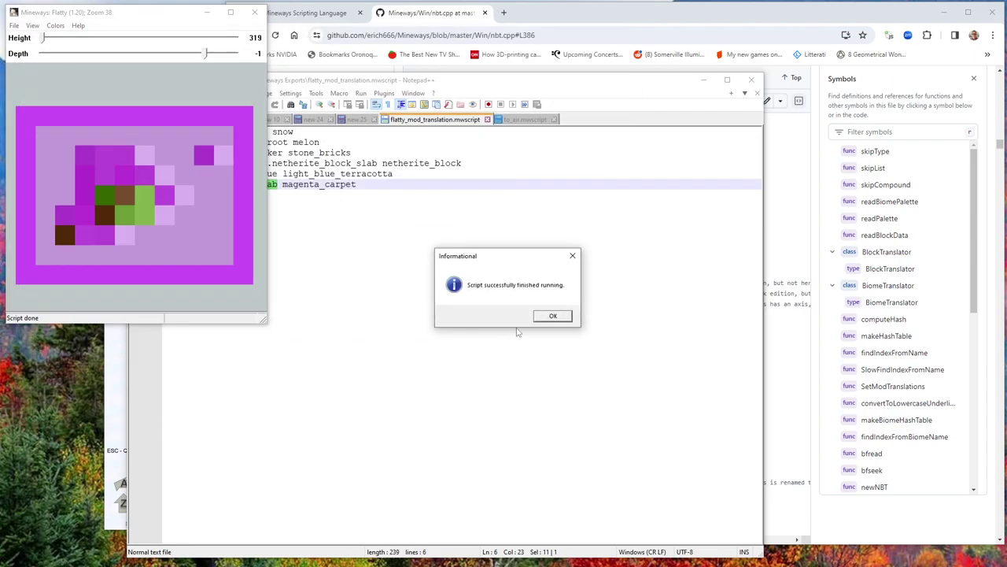
pyautogui.click(551, 317)
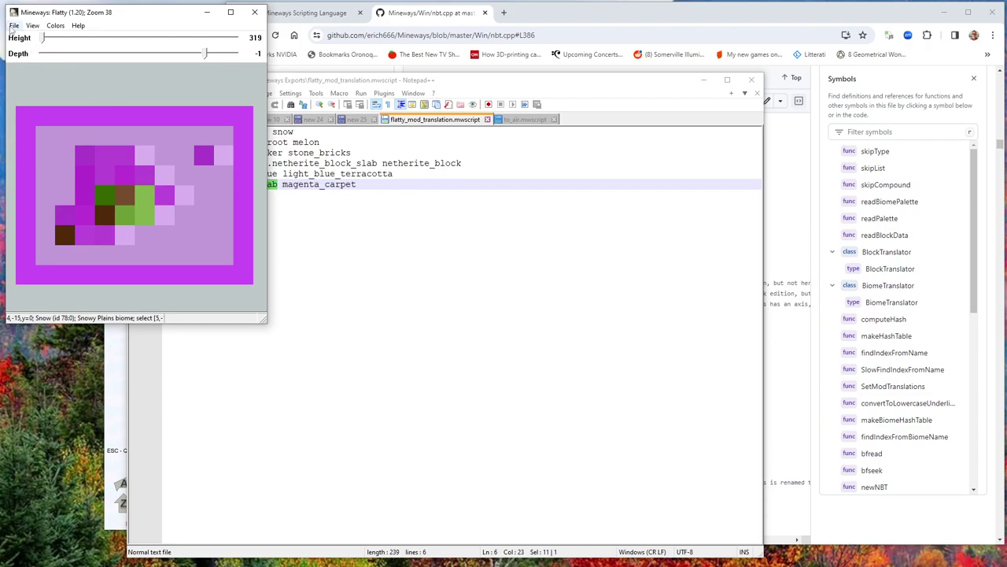
pyautogui.click(15, 26)
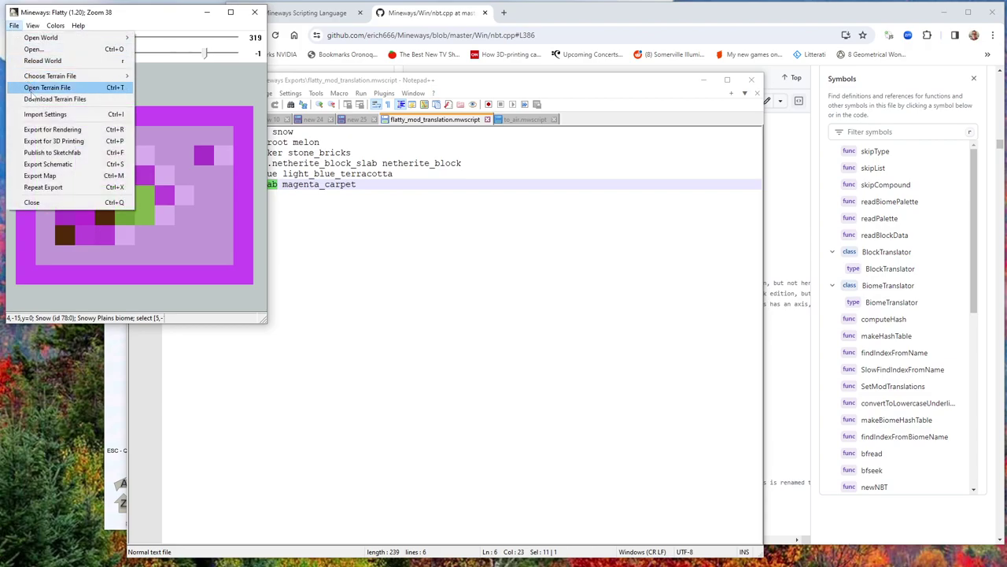
pyautogui.moveTo(79, 25)
pyautogui.click(107, 16)
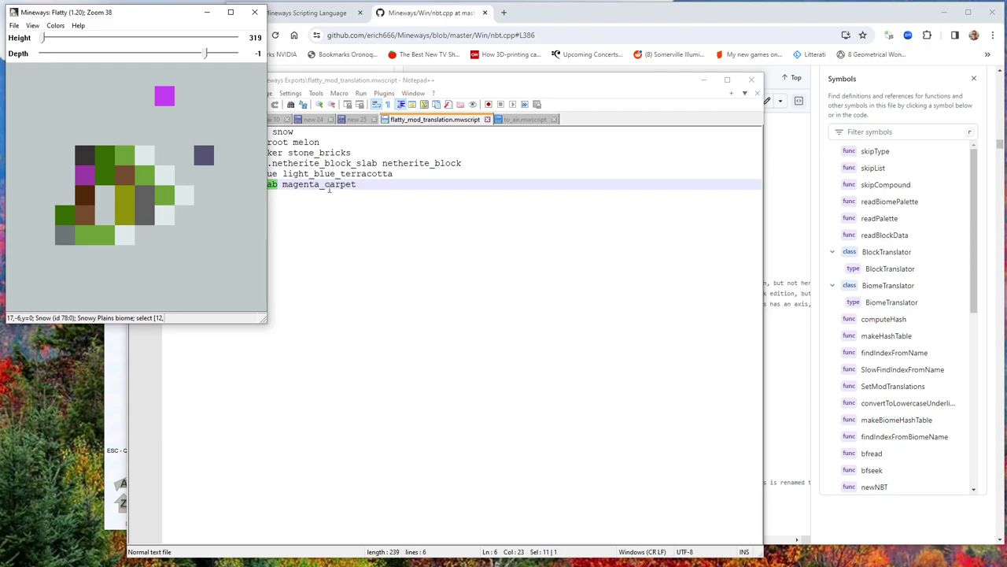
# - Select the small patch of translated blocks and export it for rendering as test.obj
pyautogui.click(319, 185)
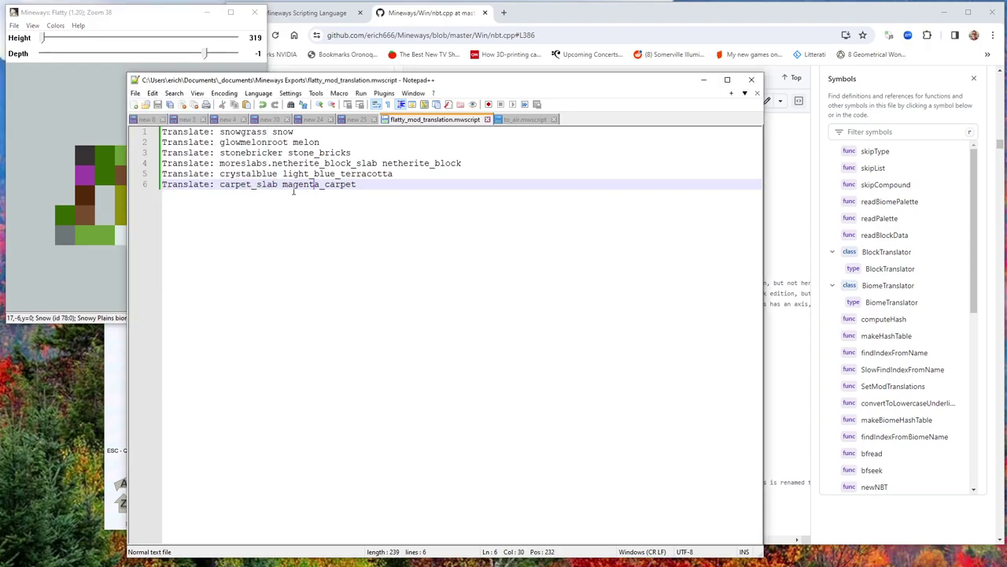
pyautogui.click(140, 24)
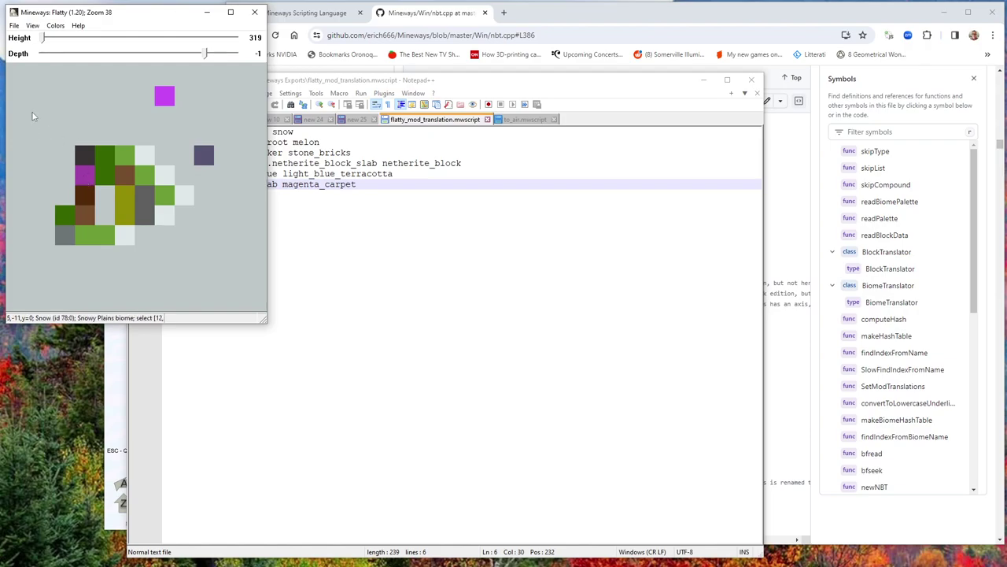
pyautogui.moveTo(36, 118); pyautogui.dragTo(244, 274, button='right')
pyautogui.click(14, 25)
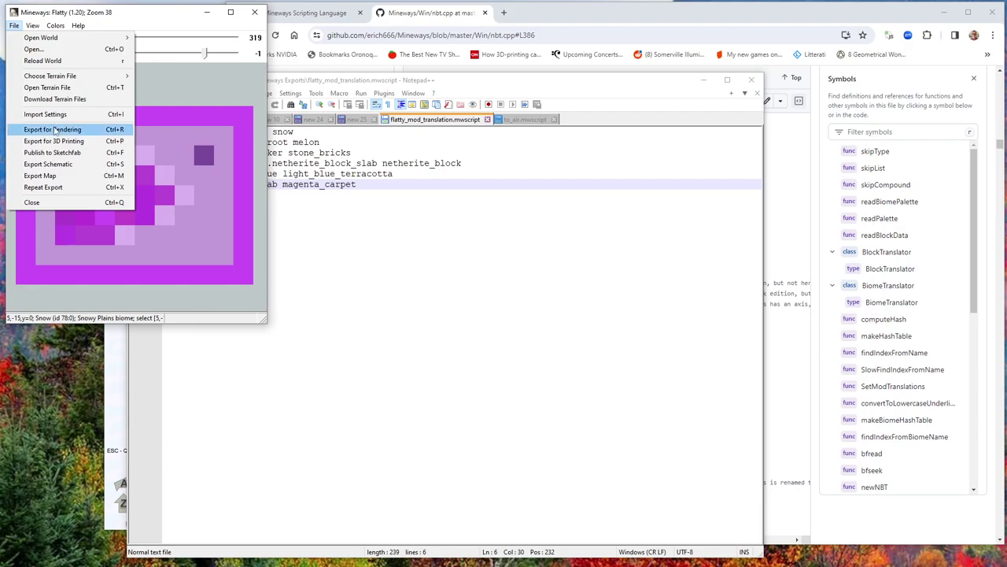
pyautogui.click(55, 130)
pyautogui.click(543, 405)
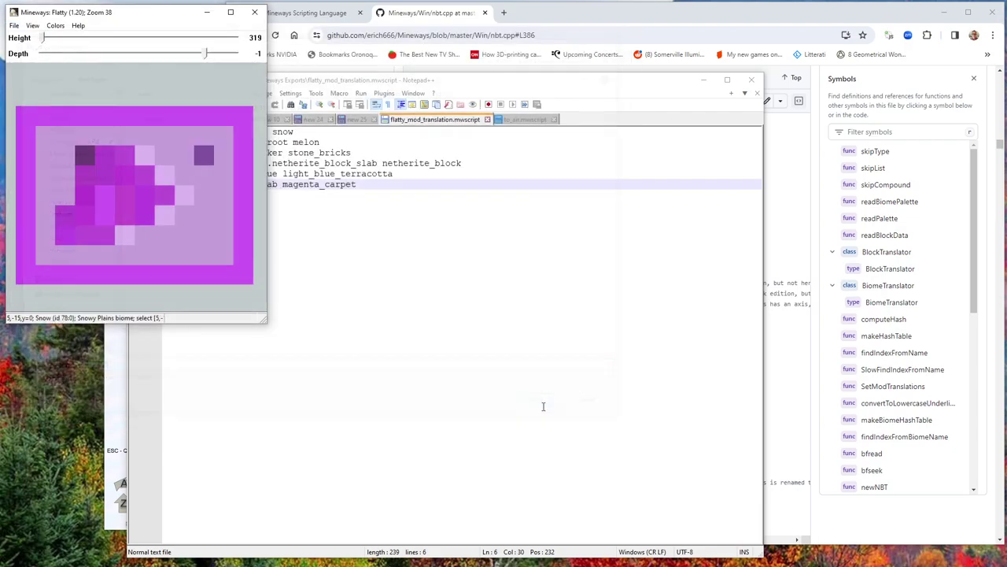
pyautogui.click(415, 236)
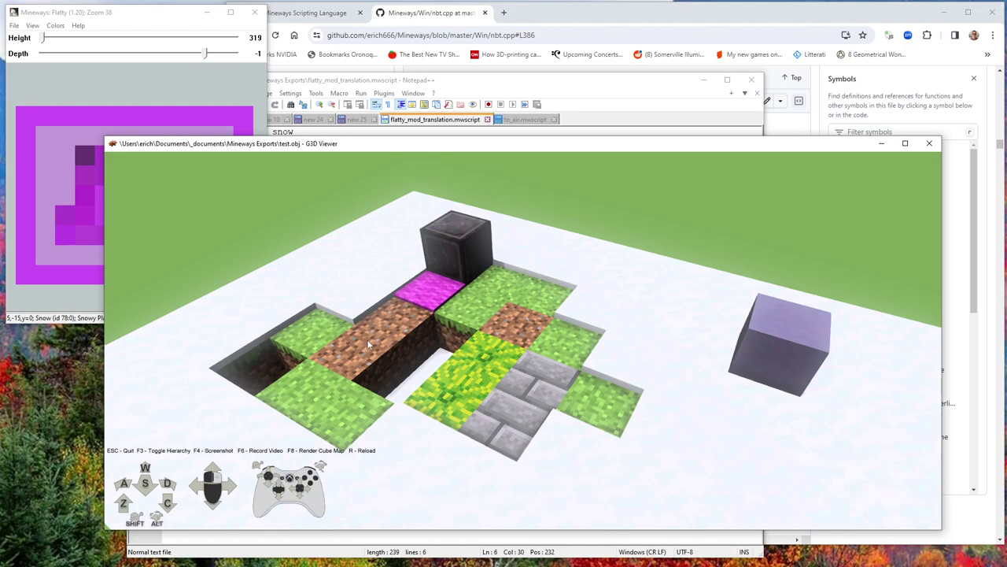
# - Compare the test.obj model in G3D Viewer with to_air.mwscript's 'Set unknown block ID: 0' line
pyautogui.click(524, 119)
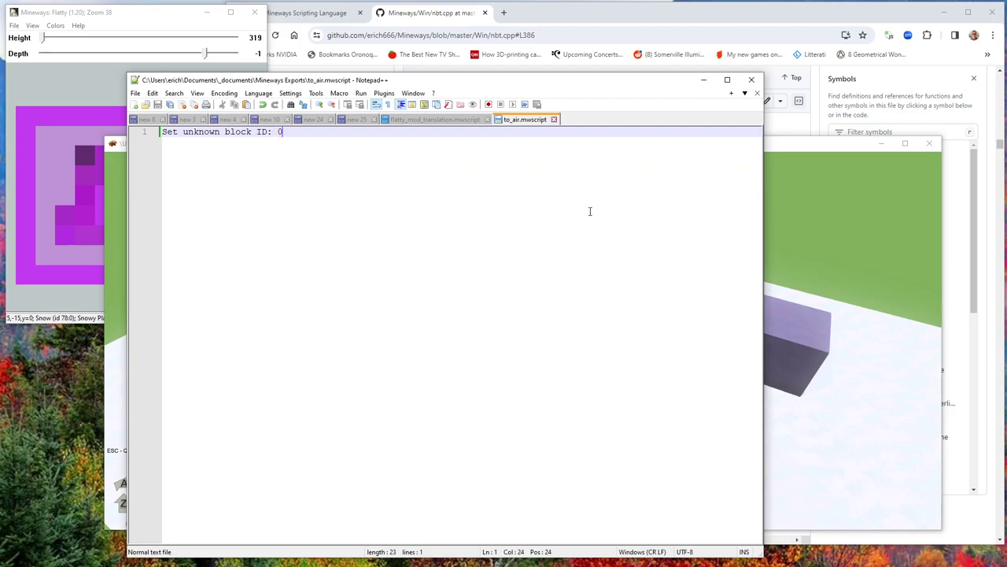
pyautogui.click(781, 154)
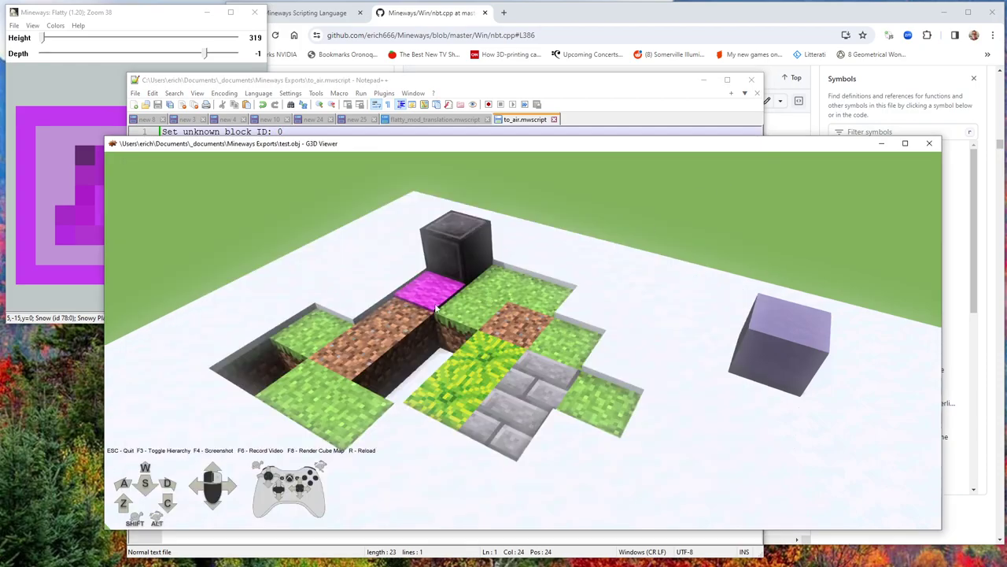
pyautogui.click(378, 82)
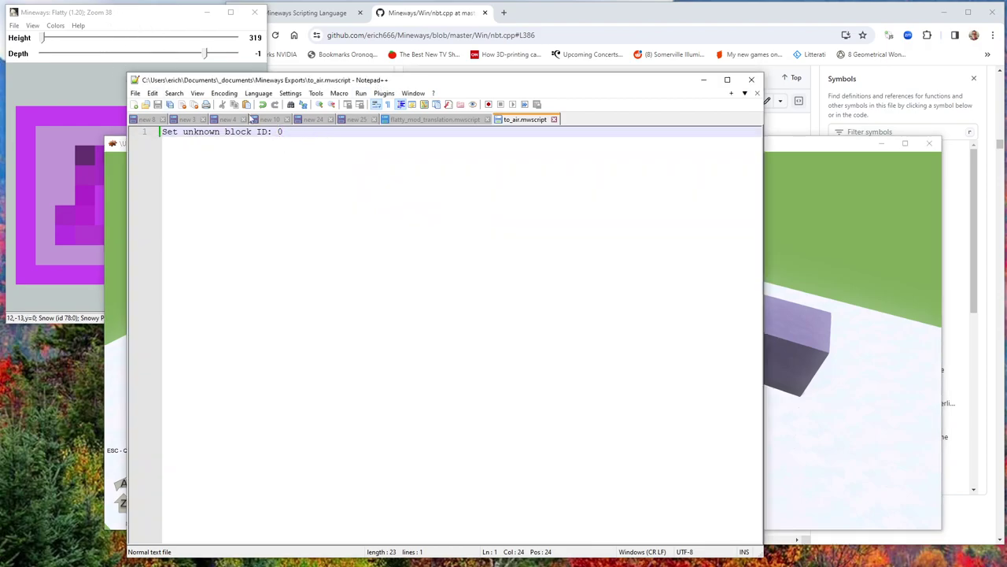
# - Load the 1.18 taller boy world in Mineways to replace the current Flatty map
pyautogui.click(155, 17)
pyautogui.click(14, 25)
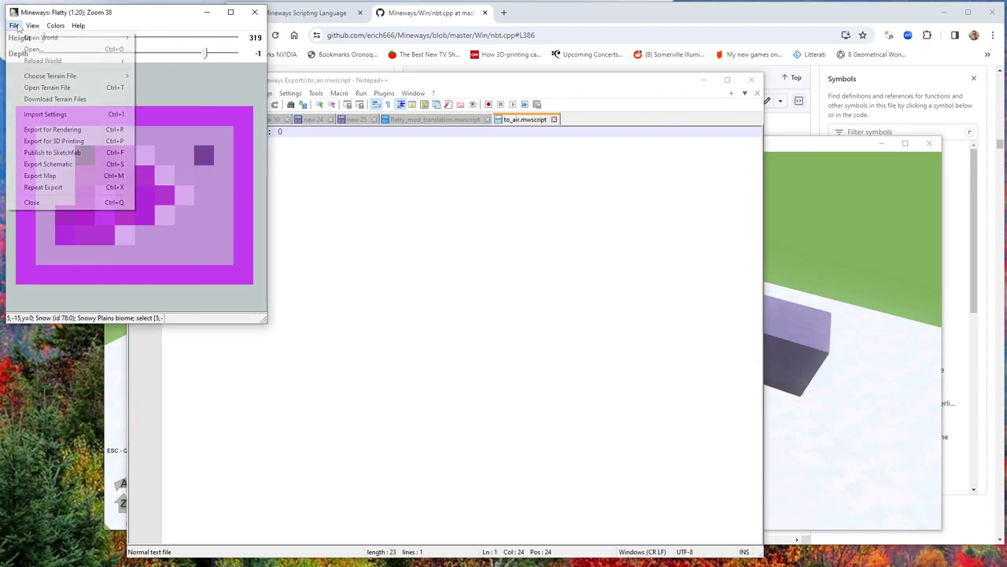
pyautogui.moveTo(61, 39)
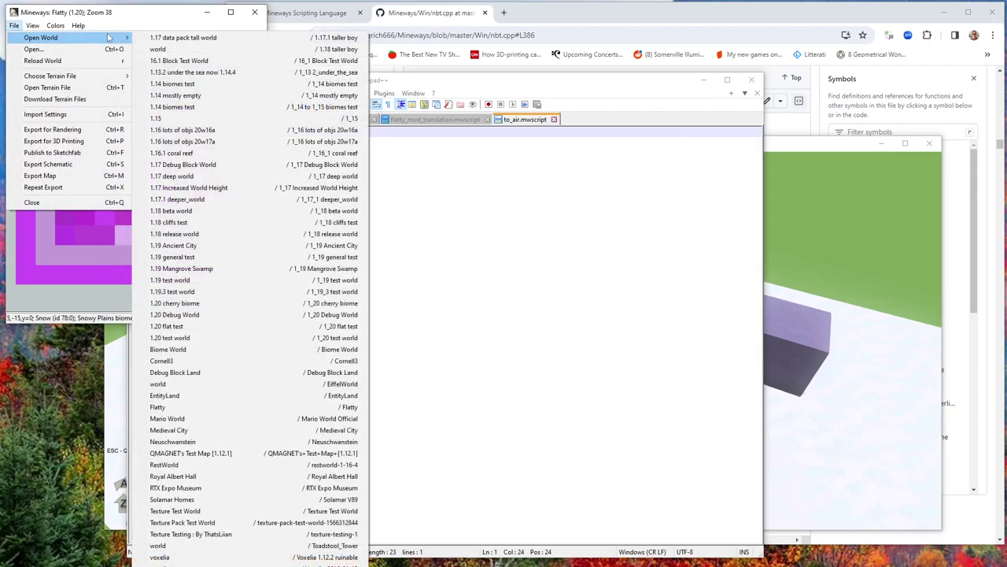
pyautogui.click(160, 50)
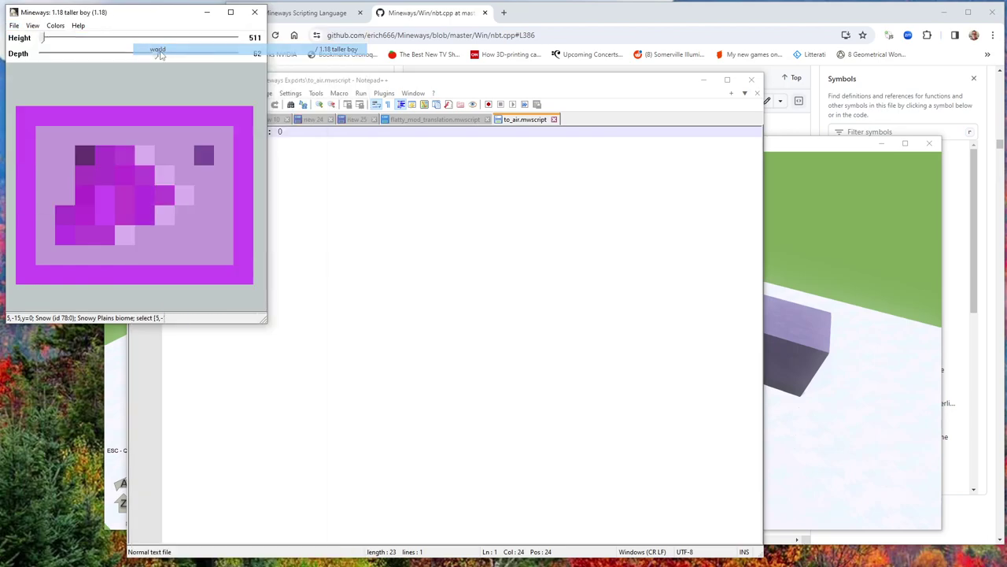
# - Reopen Flatty untranslated, accept the unknown-blocks warning, and zoom and pan to the remaining blocks
pyautogui.click(31, 26)
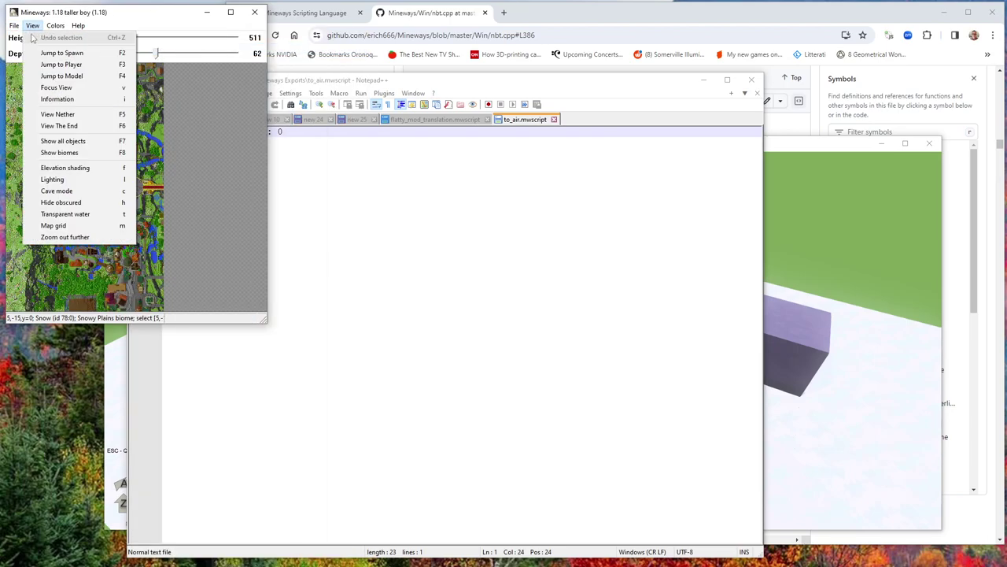
pyautogui.moveTo(14, 25)
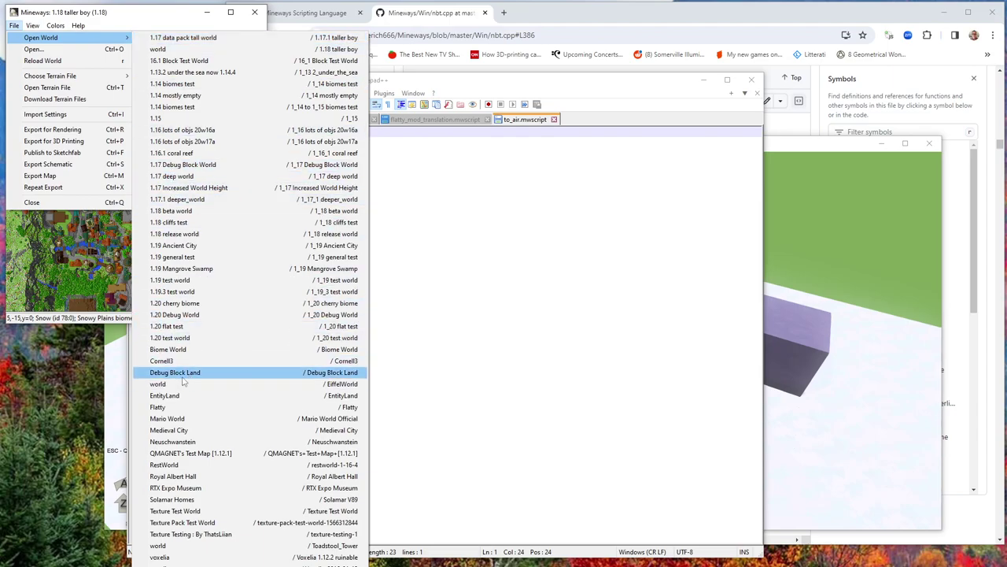
pyautogui.click(161, 406)
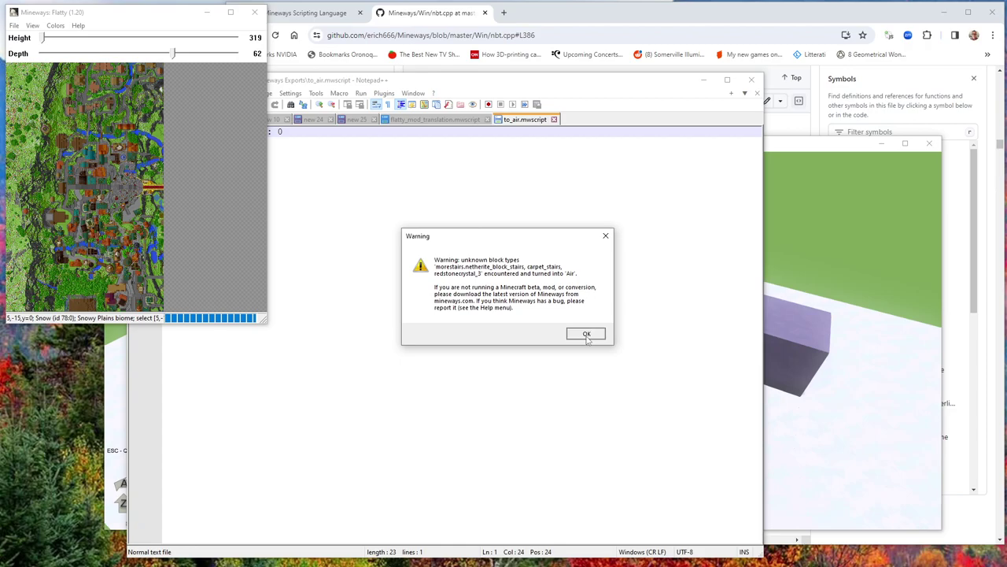
pyautogui.click(586, 334)
pyautogui.scroll(6, 138, 201)
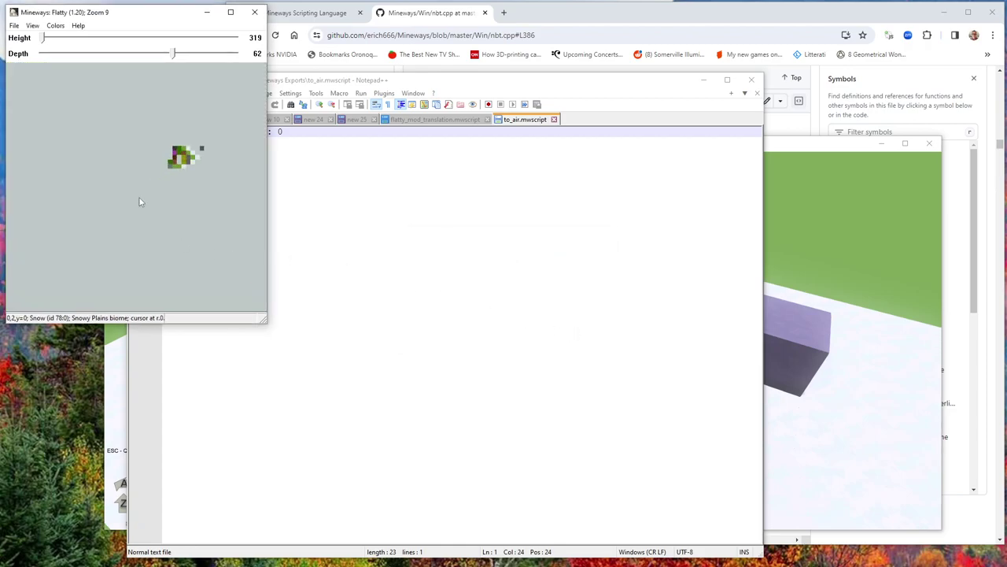
pyautogui.scroll(1, 102, 219)
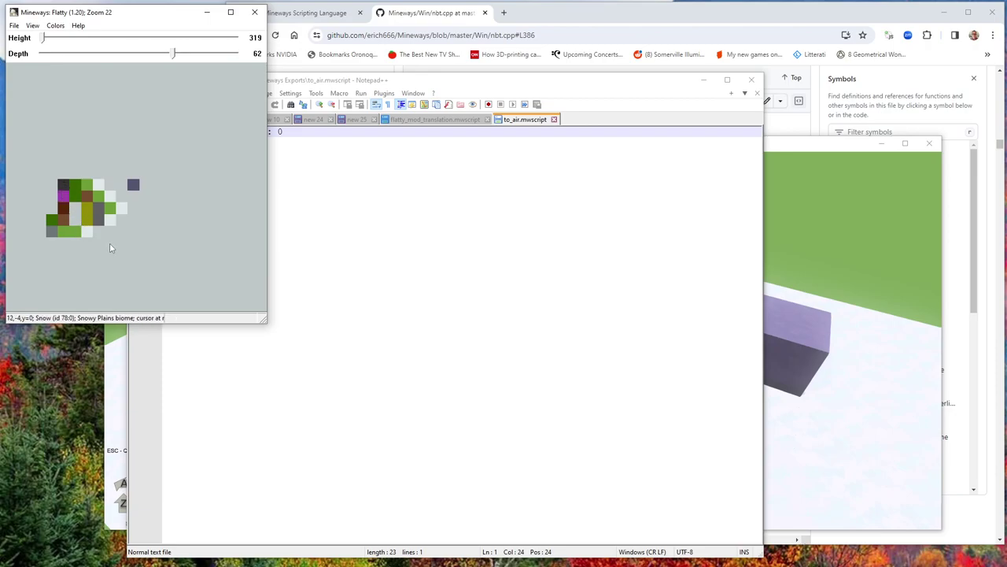
pyautogui.moveTo(110, 242); pyautogui.dragTo(175, 235)
# - Show flatty_mod_translation.mwscript, ending with carpet_slab mapped to magenta_carpet
pyautogui.click(455, 120)
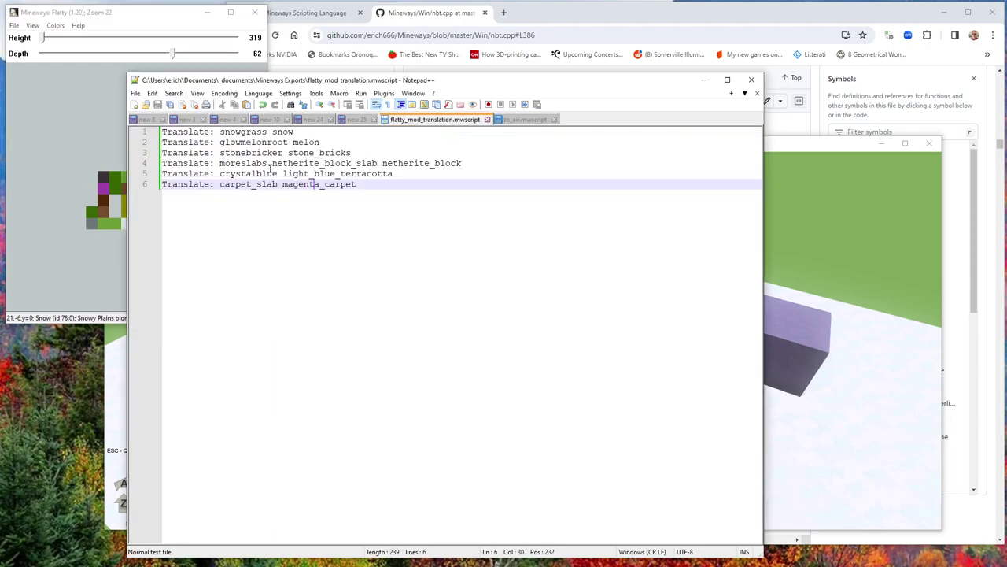